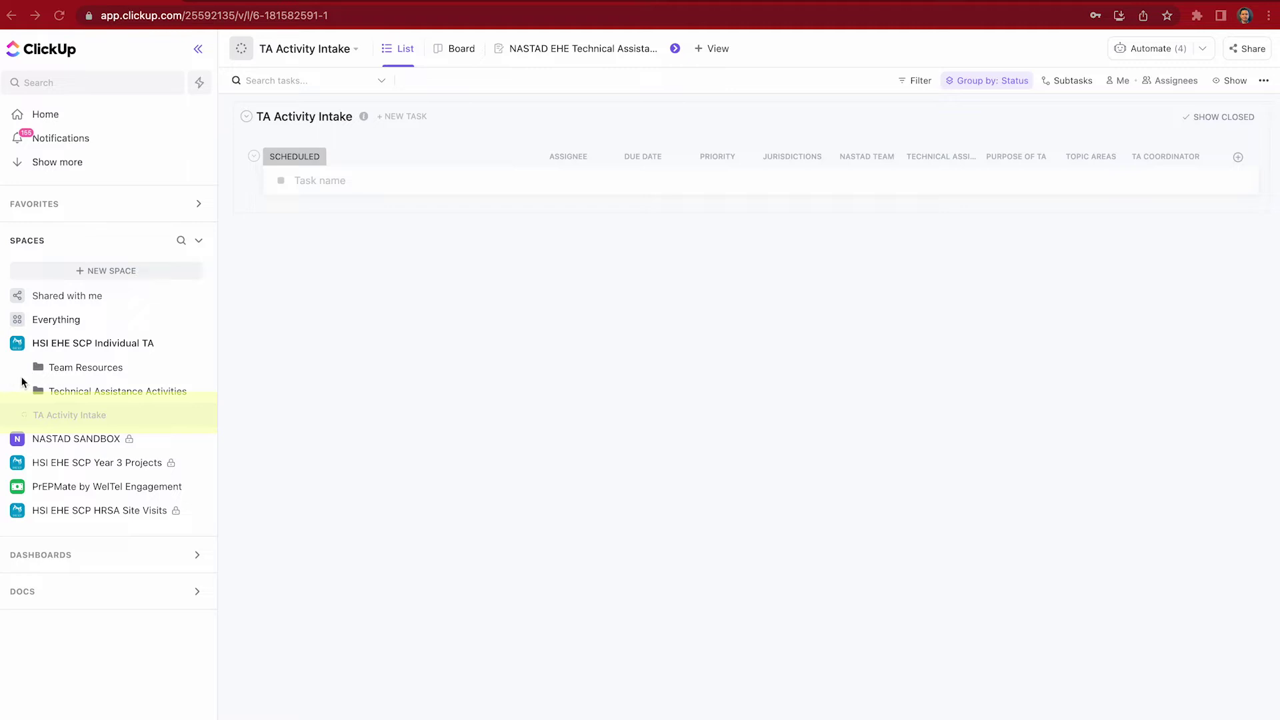
# - In the TA Activity Intake list, name a new task "Office Hours with Baltimore City, MD RE: 340B Medicaid"
pyautogui.click(97, 416)
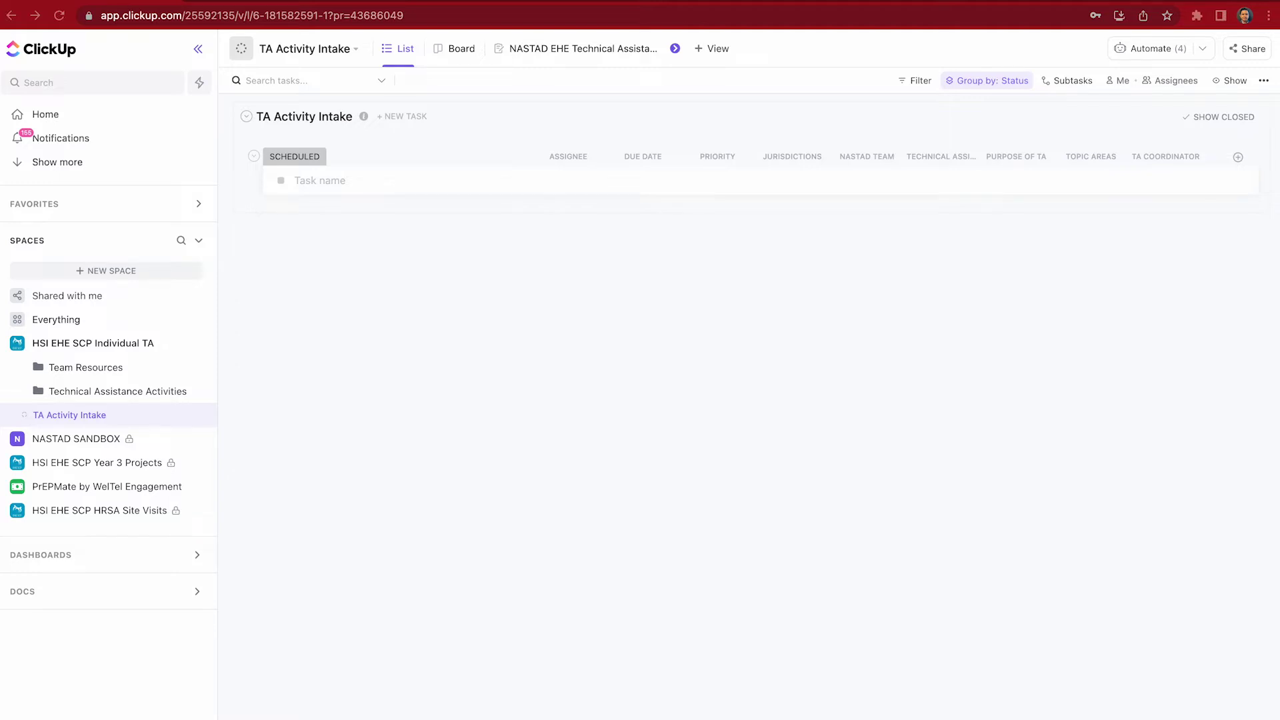
pyautogui.write('Office Hours  with Baltimore City, MD RE: 340B Medicaid')
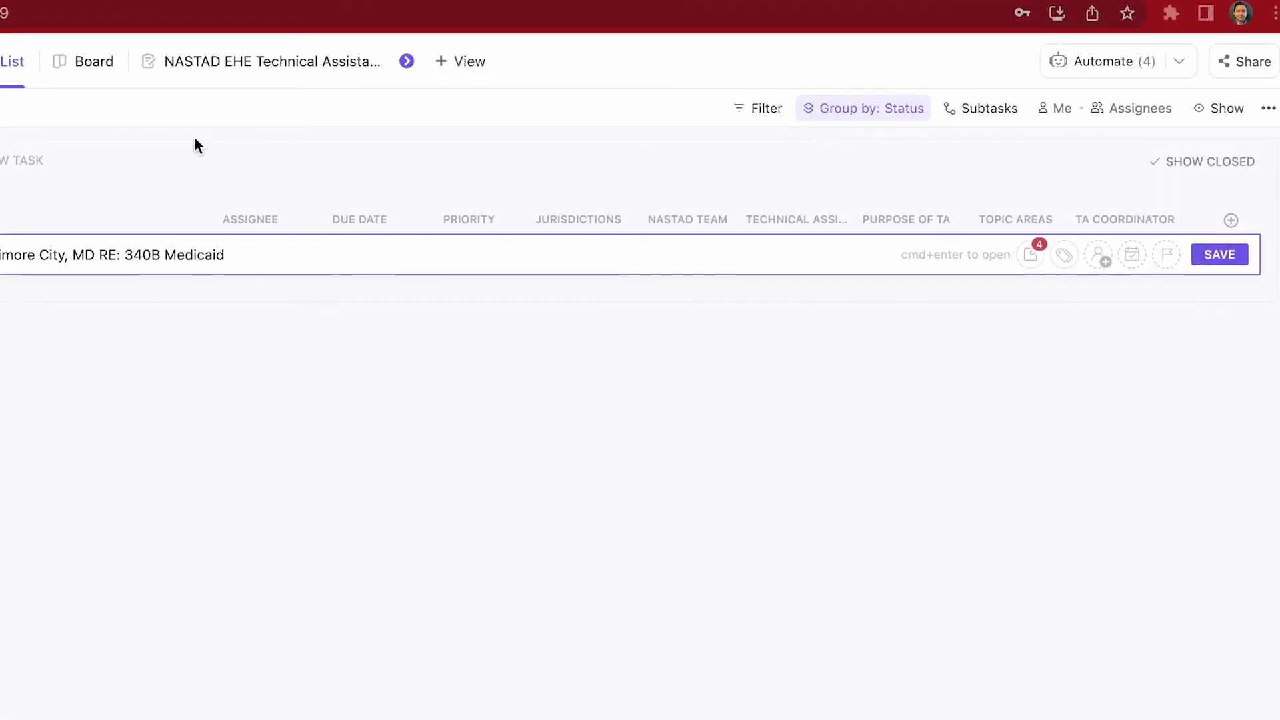
# - Set the new task's Jurisdictions to Baltimore City and its Technical Assistance Type to Stakeholder Engagement
pyautogui.click(1026, 255)
pyautogui.click(1072, 326)
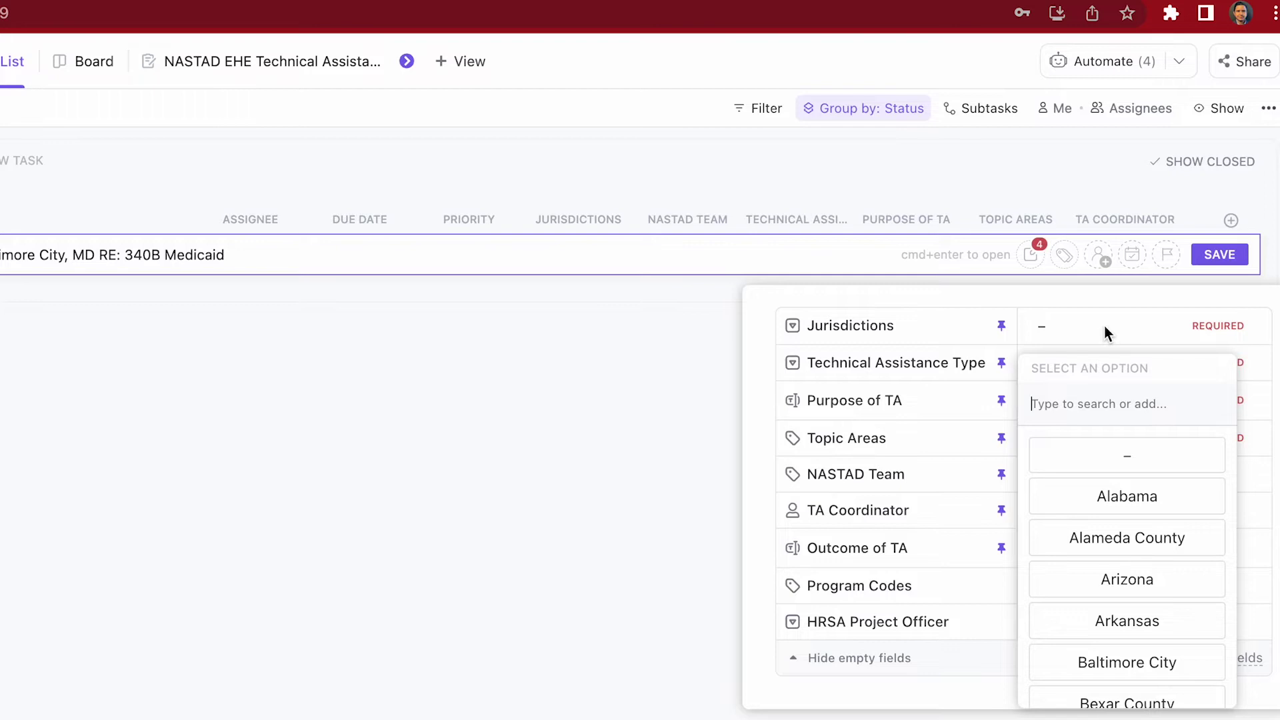
pyautogui.write('Bal')
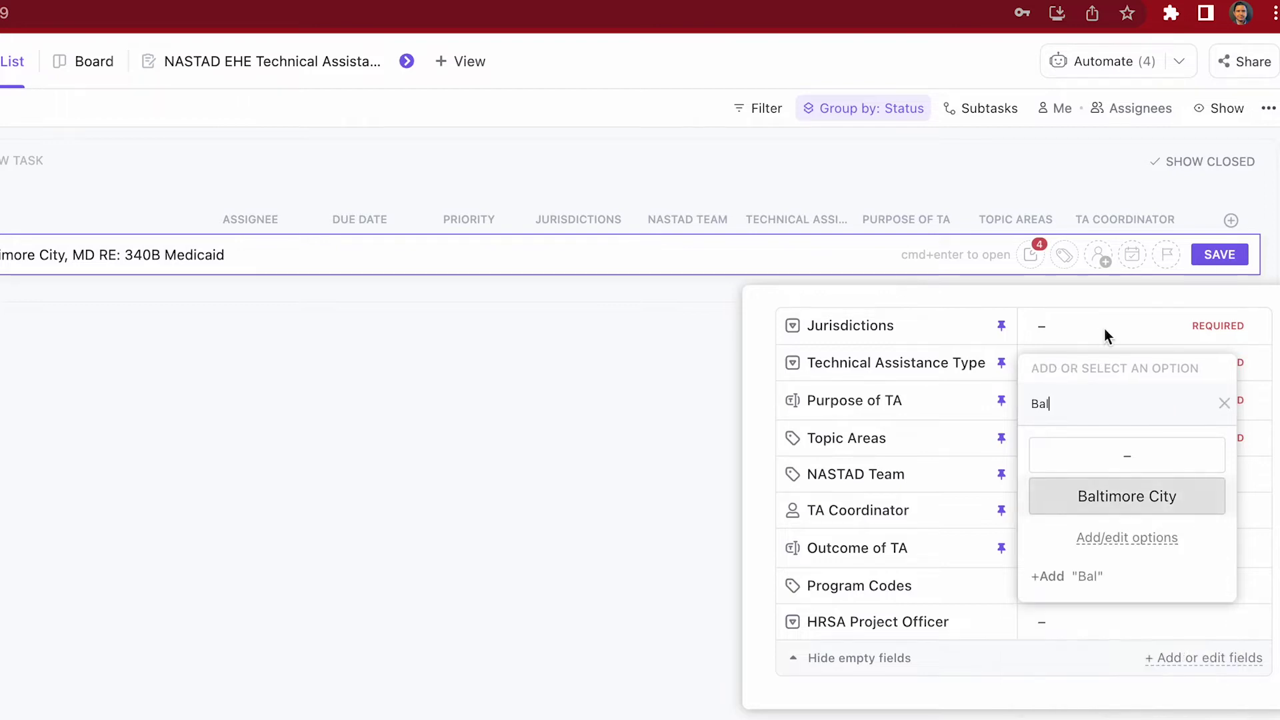
pyautogui.click(1147, 496)
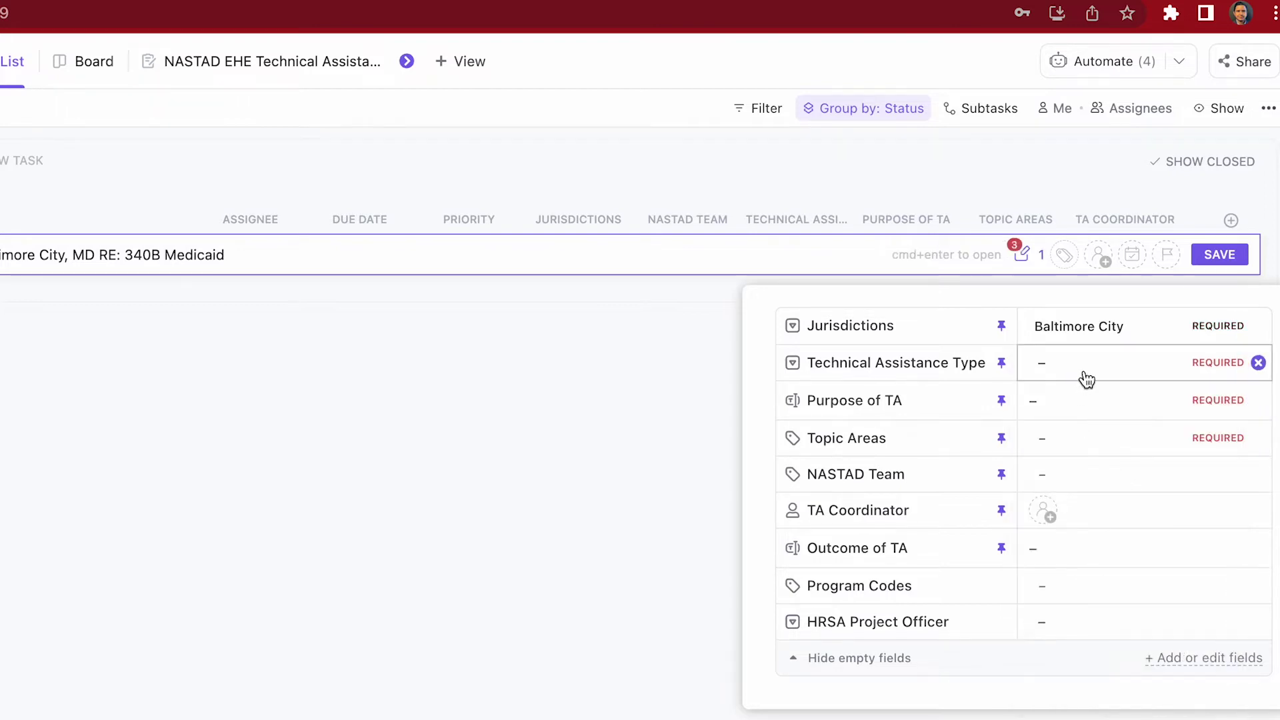
pyautogui.click(1086, 378)
pyautogui.click(1141, 614)
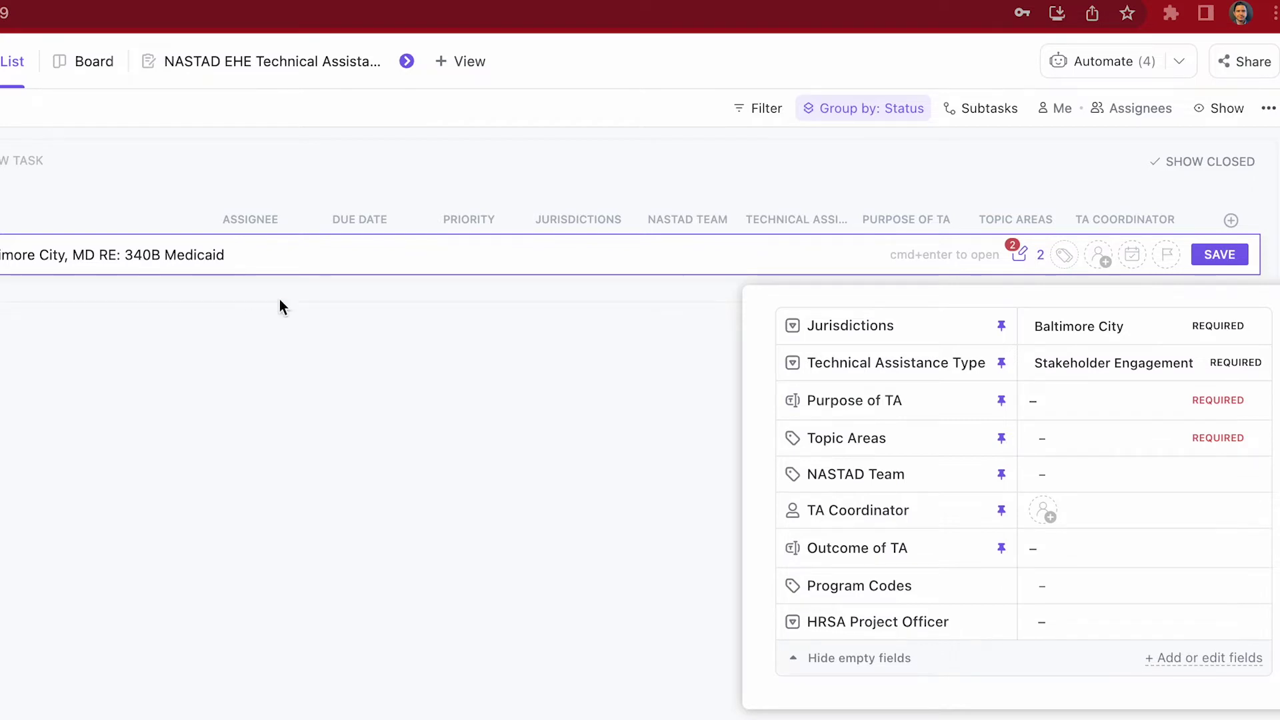
# - Set Purpose of TA to "The purpose of the TA consultation was to provide education about Medicaid Carve-In regulations and 340B in relation to implementing a PrEP program."
pyautogui.click(1070, 405)
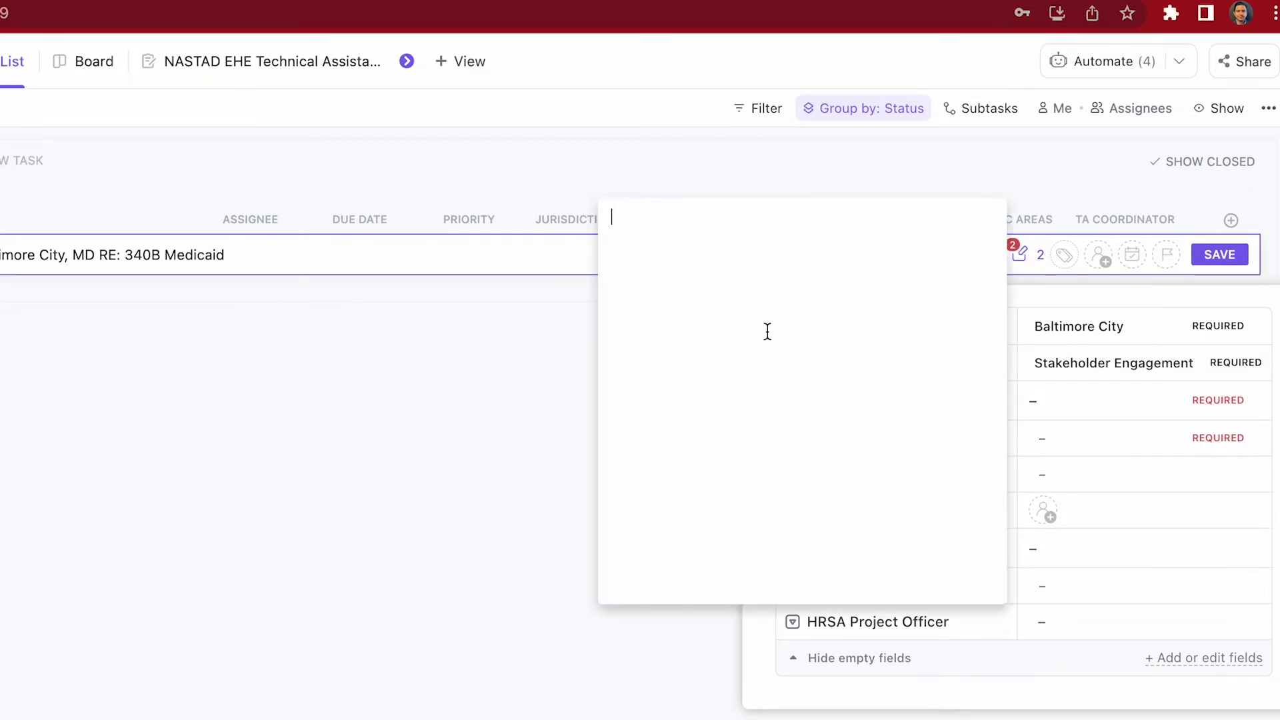
pyautogui.write('The purpose of the TA consultation was to provide education about Medicaid Carve-In regulations and 340B in relation to implementing a PrEP program.')
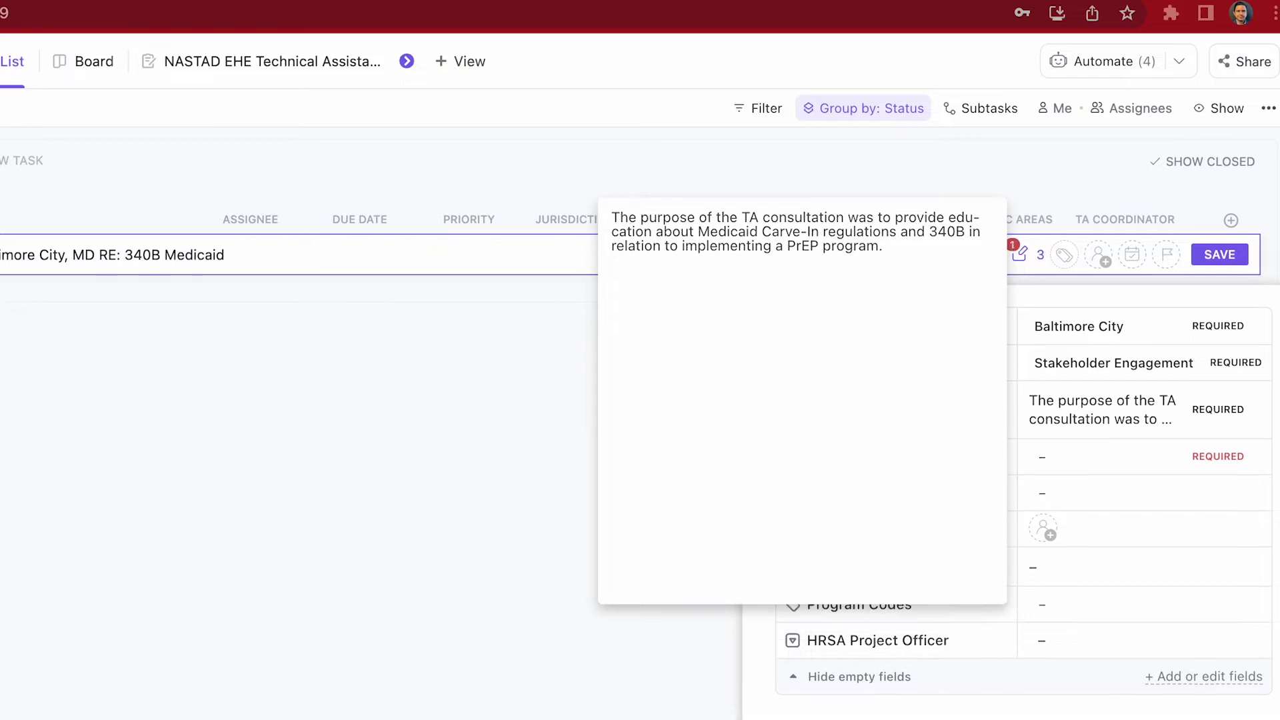
# - Find the existing 340B option and assign it to the new task's Topic Areas
pyautogui.click(1086, 460)
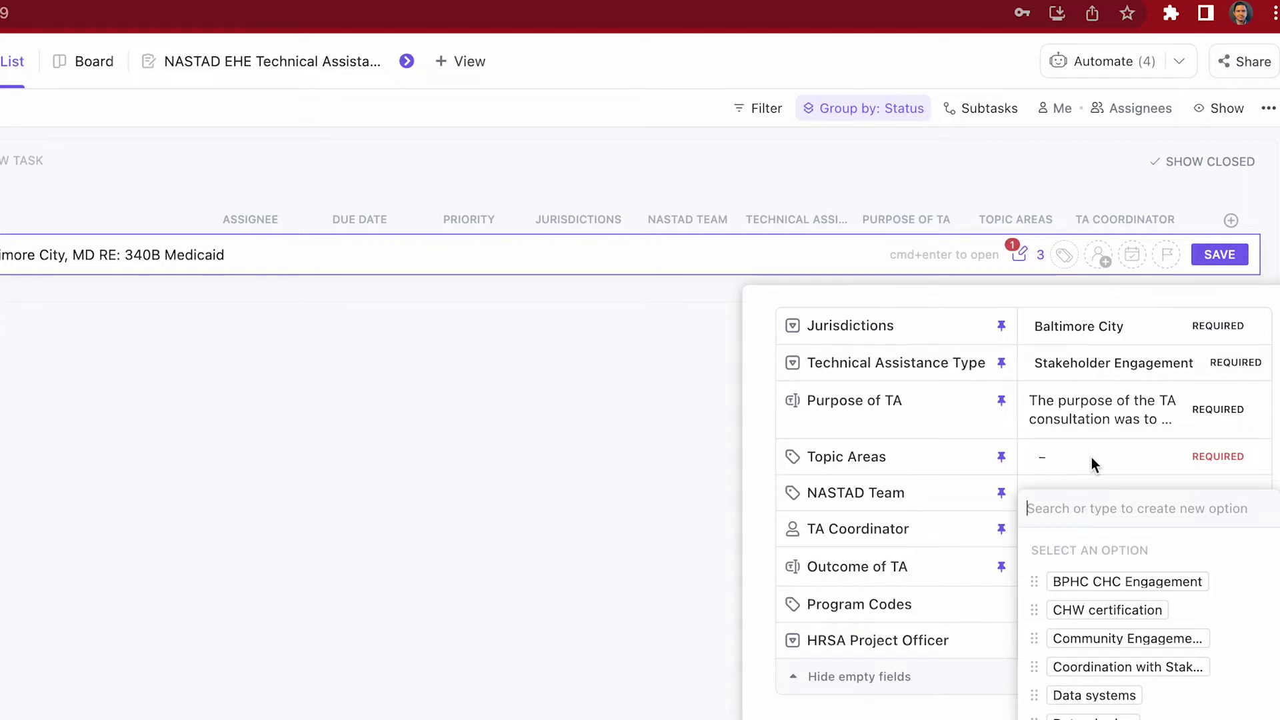
pyautogui.click(1090, 457)
pyautogui.click(1090, 457)
pyautogui.write('340B')
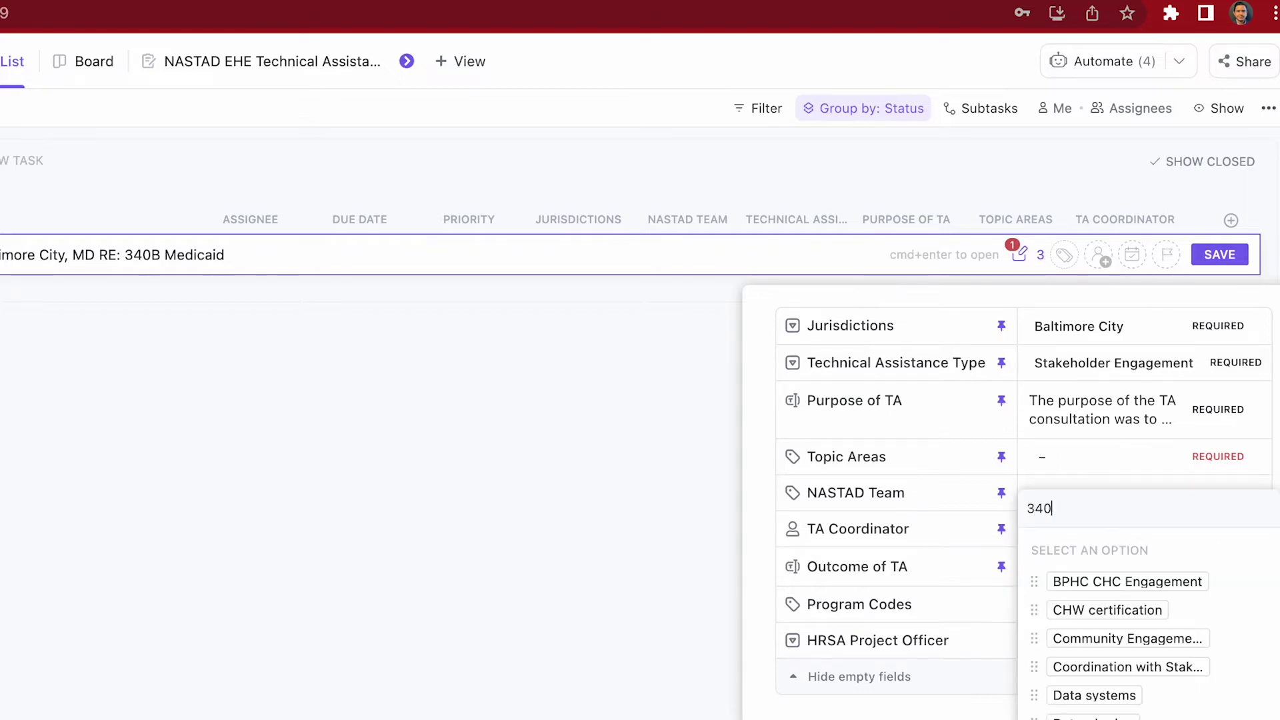
pyautogui.click(1071, 578)
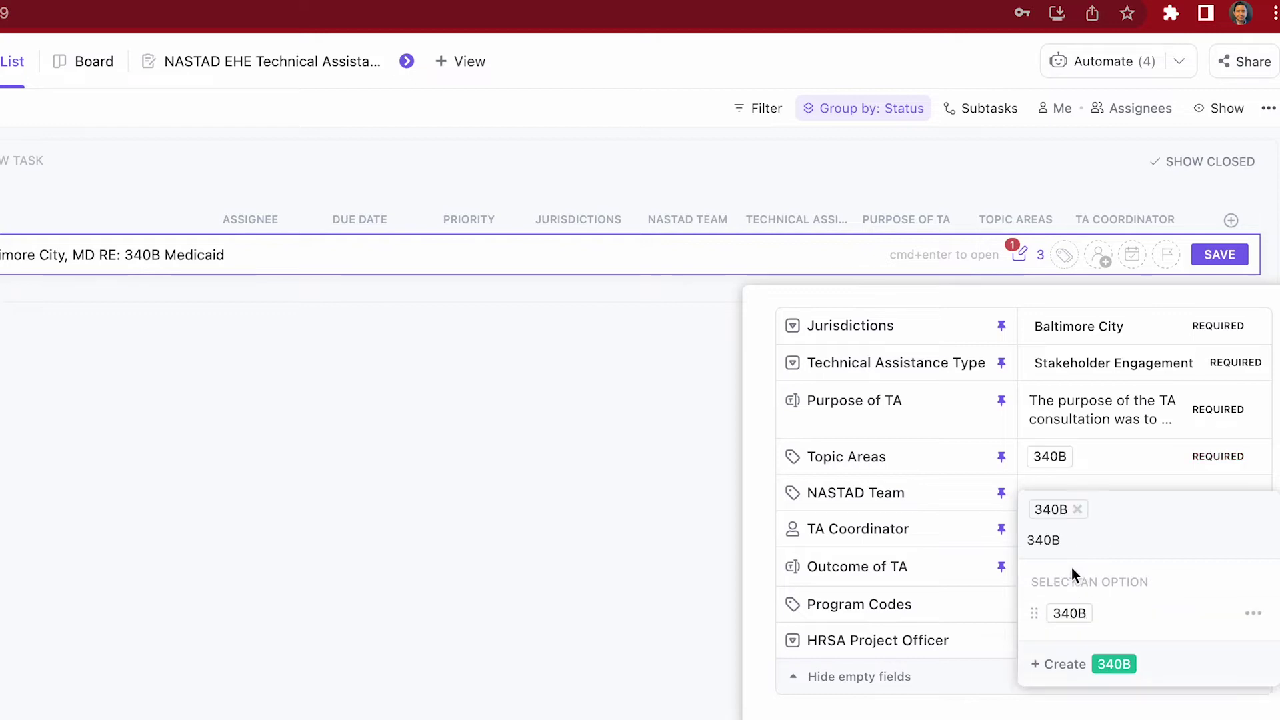
# - Create a Medicaid Carve-In option in Topic Areas and add it to the new task alongside 340B
pyautogui.click(1125, 459)
pyautogui.click(1125, 459)
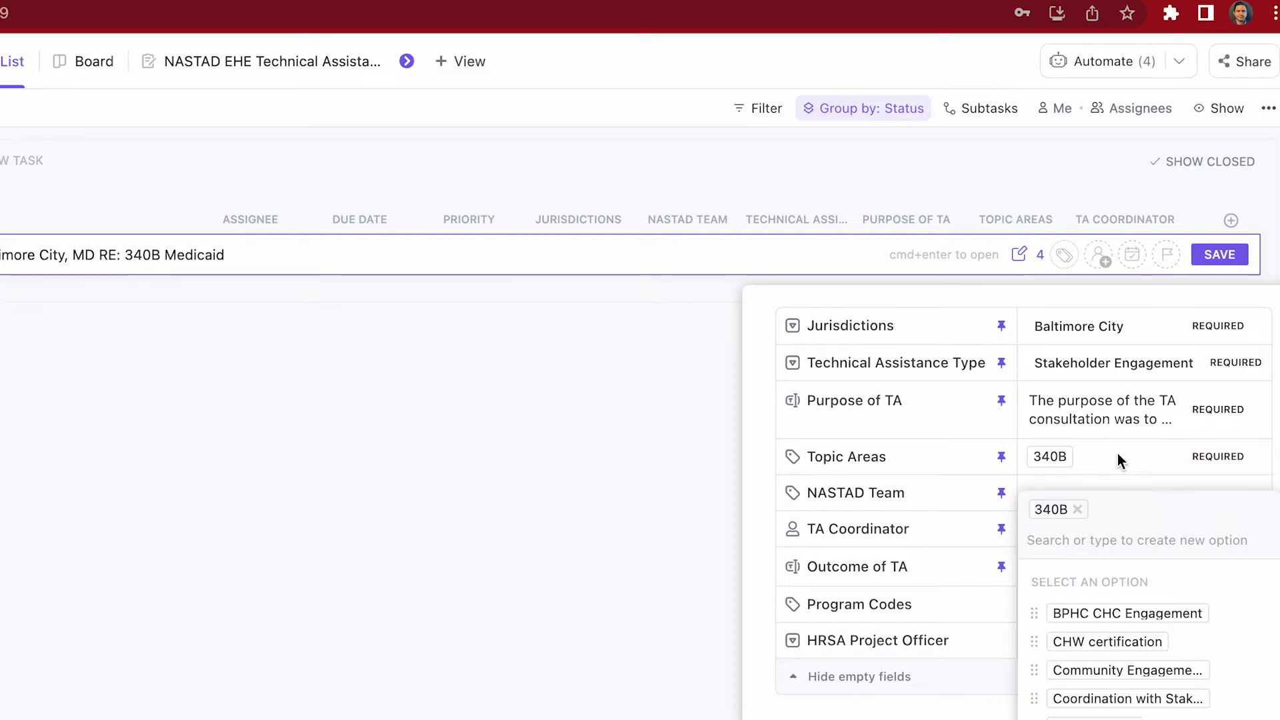
pyautogui.write('Medicaid Carve-In')
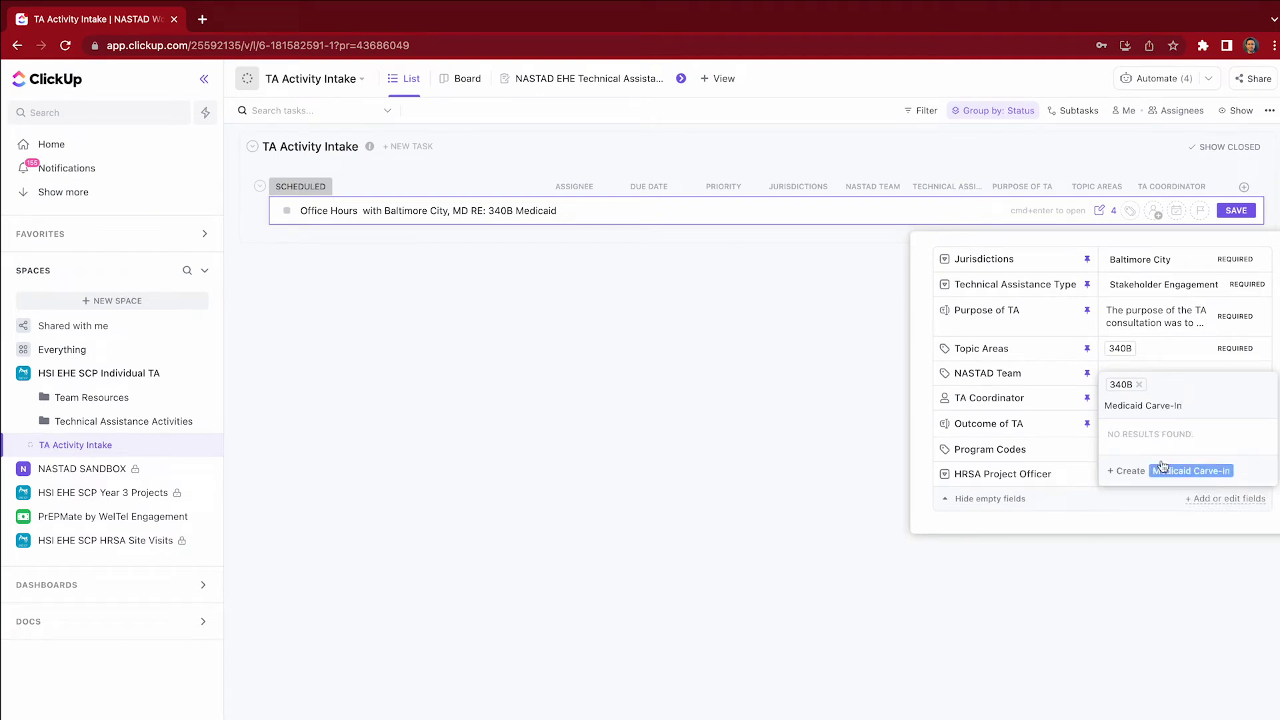
pyautogui.click(1129, 472)
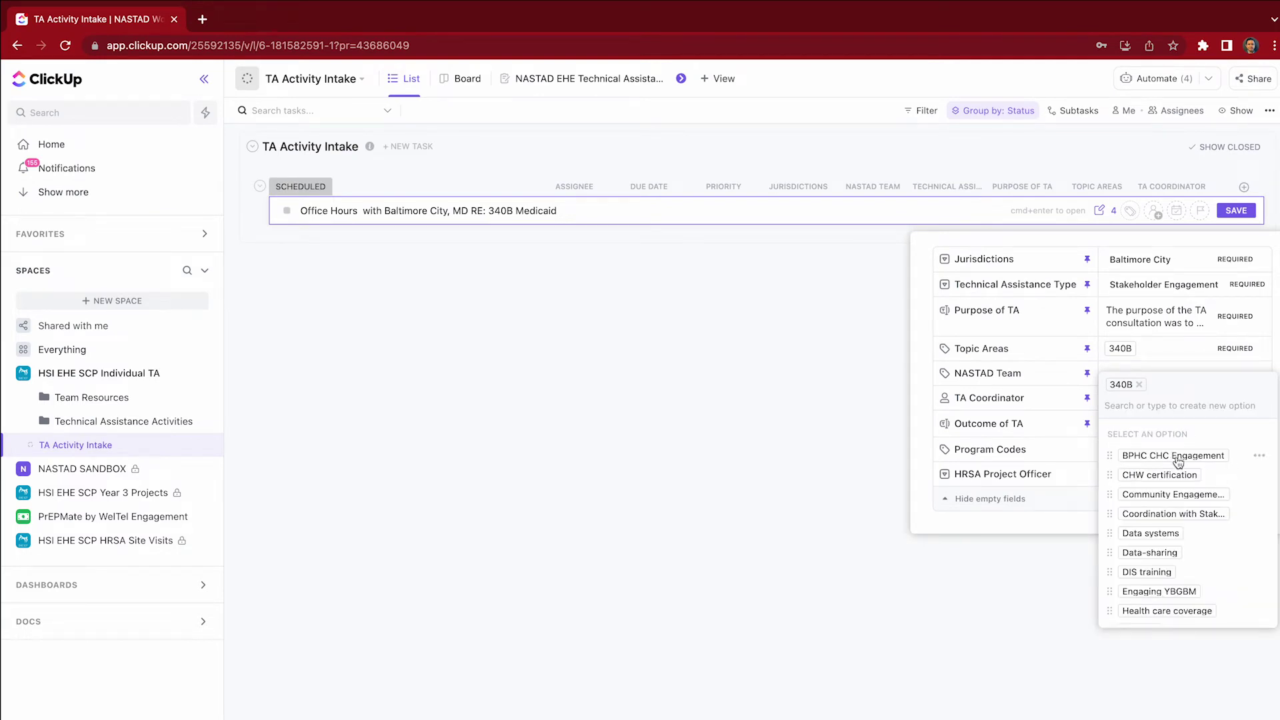
pyautogui.scroll(-1, 1186, 466)
pyautogui.scroll(-5, 1173, 533)
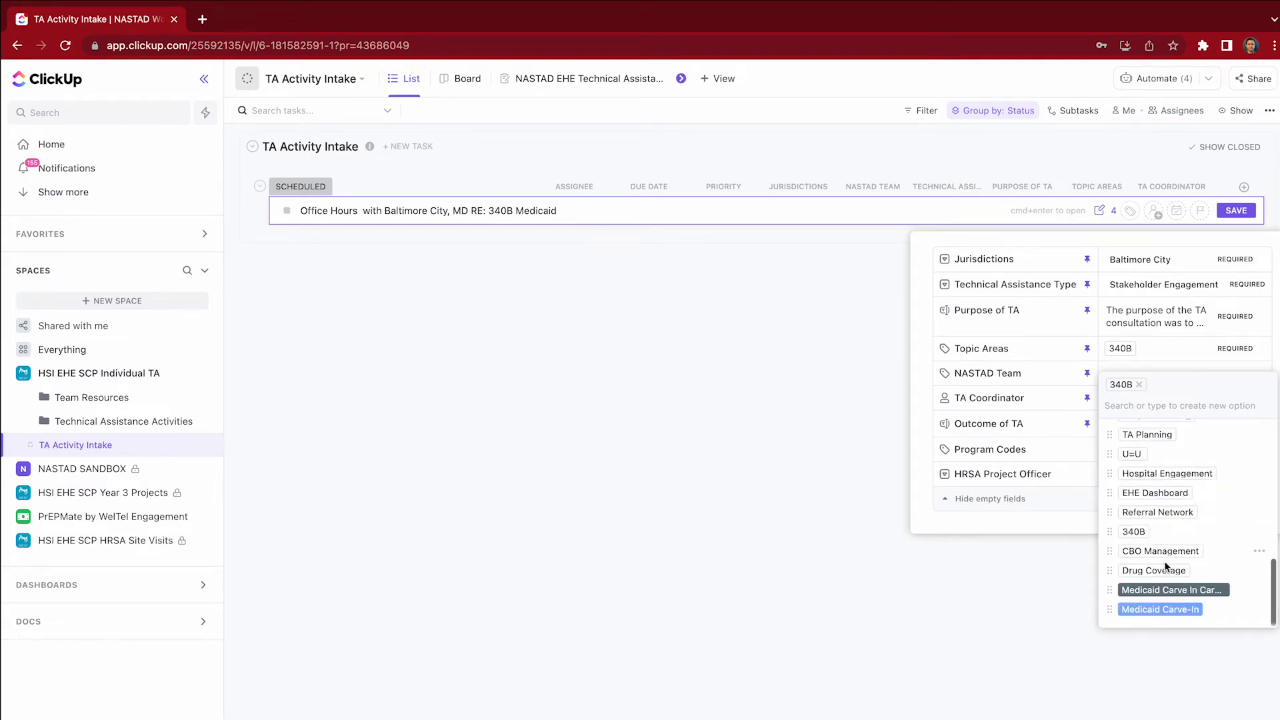
pyautogui.click(1167, 610)
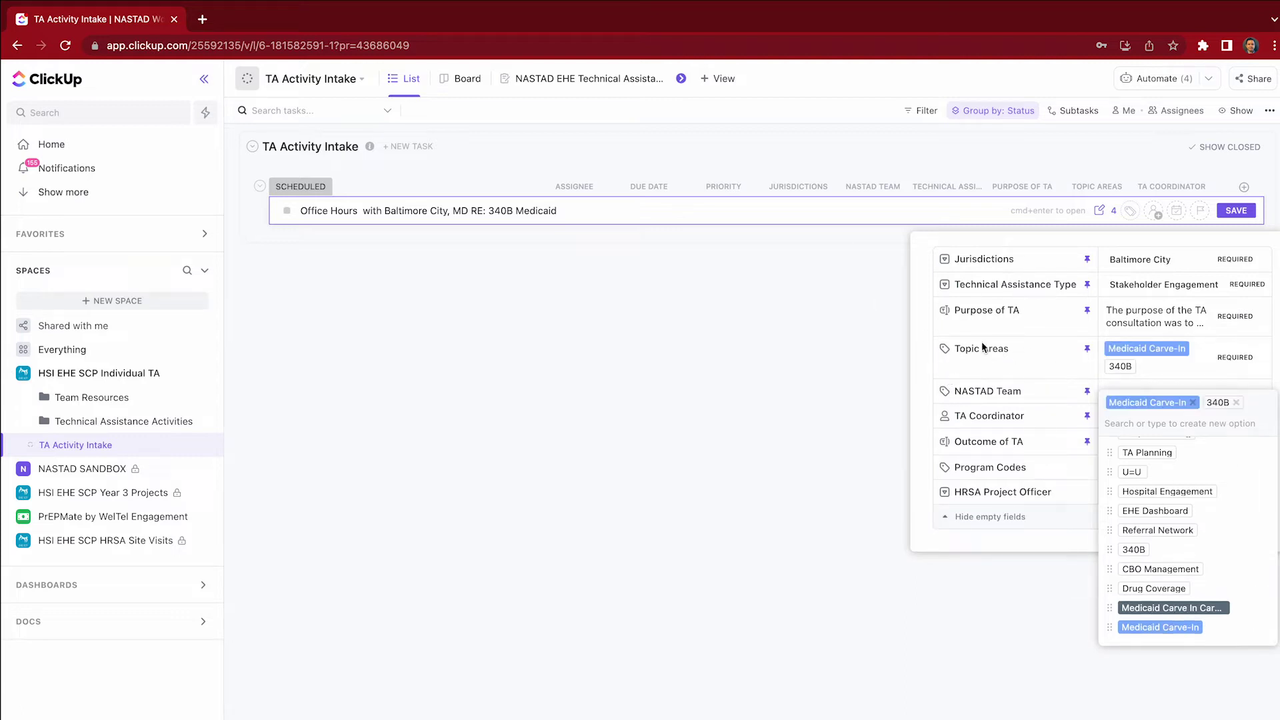
# - Save the completed Office Hours task to the TA Activity Intake list
pyautogui.click(1241, 214)
pyautogui.click(1239, 213)
pyautogui.click(1237, 212)
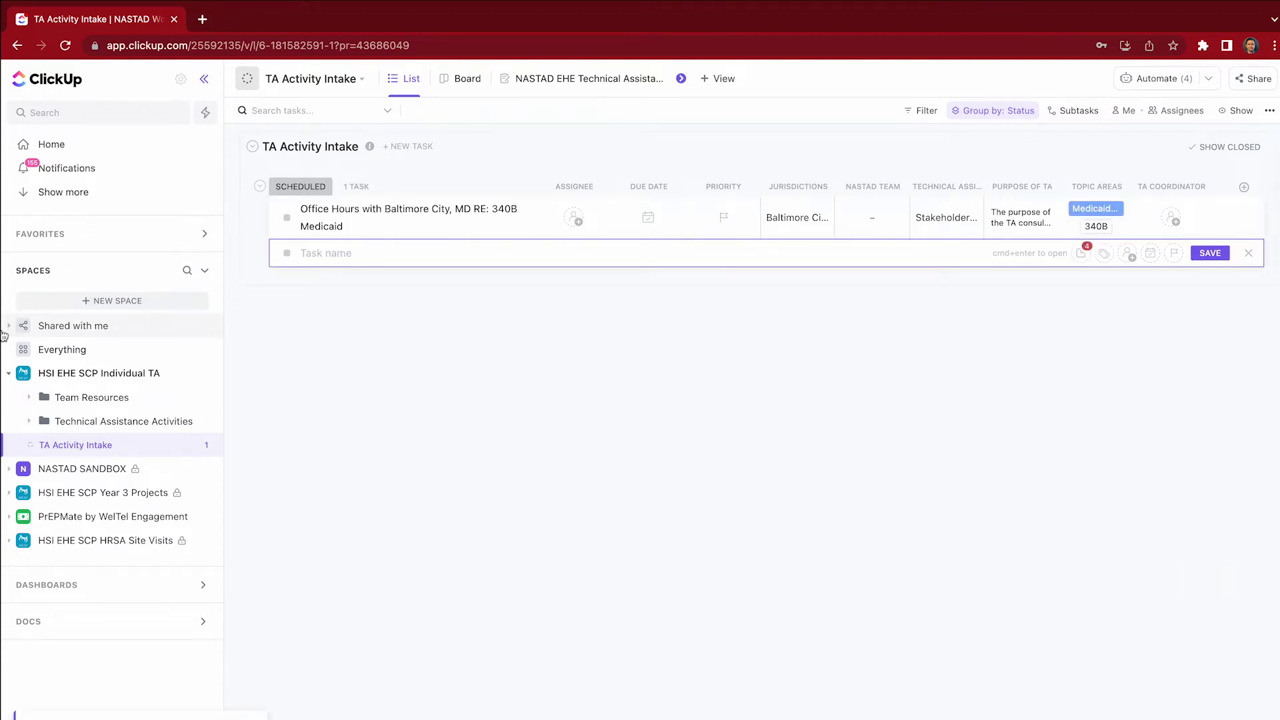
pyautogui.click(622, 366)
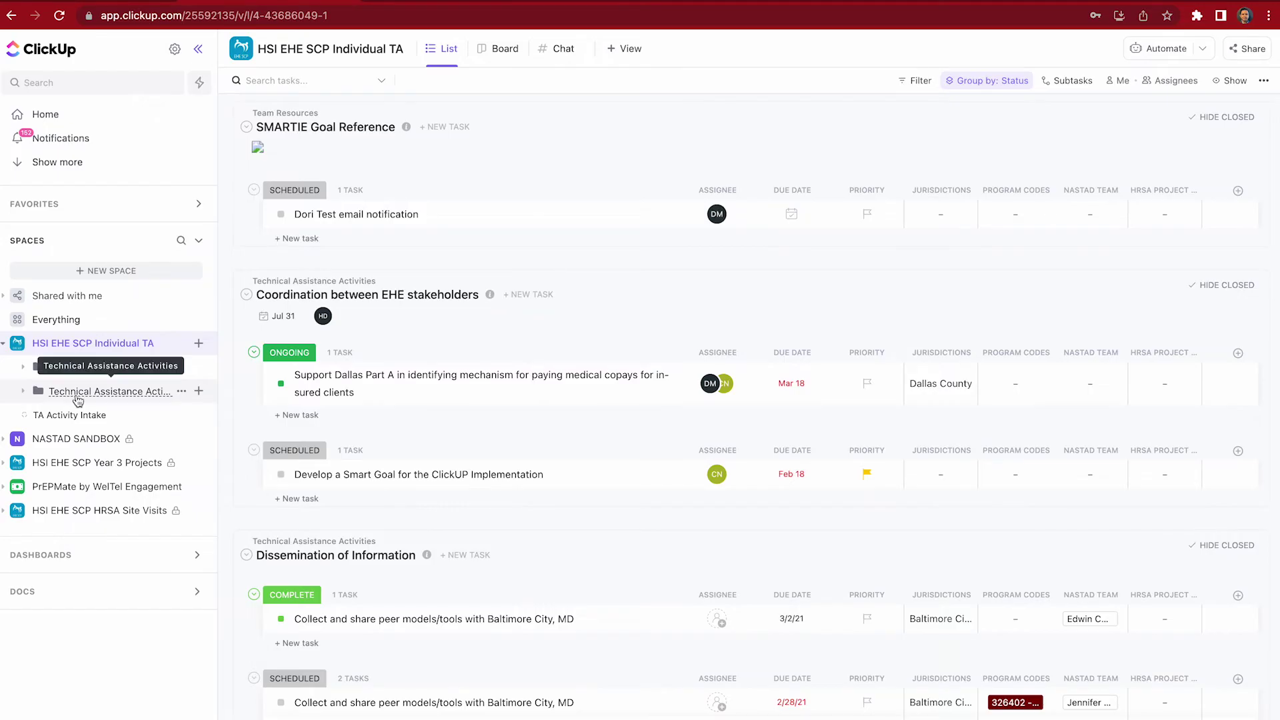
# - Open the Baltimore City Office Hours task from the Stakeholder Engagement list in the Technical Assistance Activities folder
pyautogui.click(94, 394)
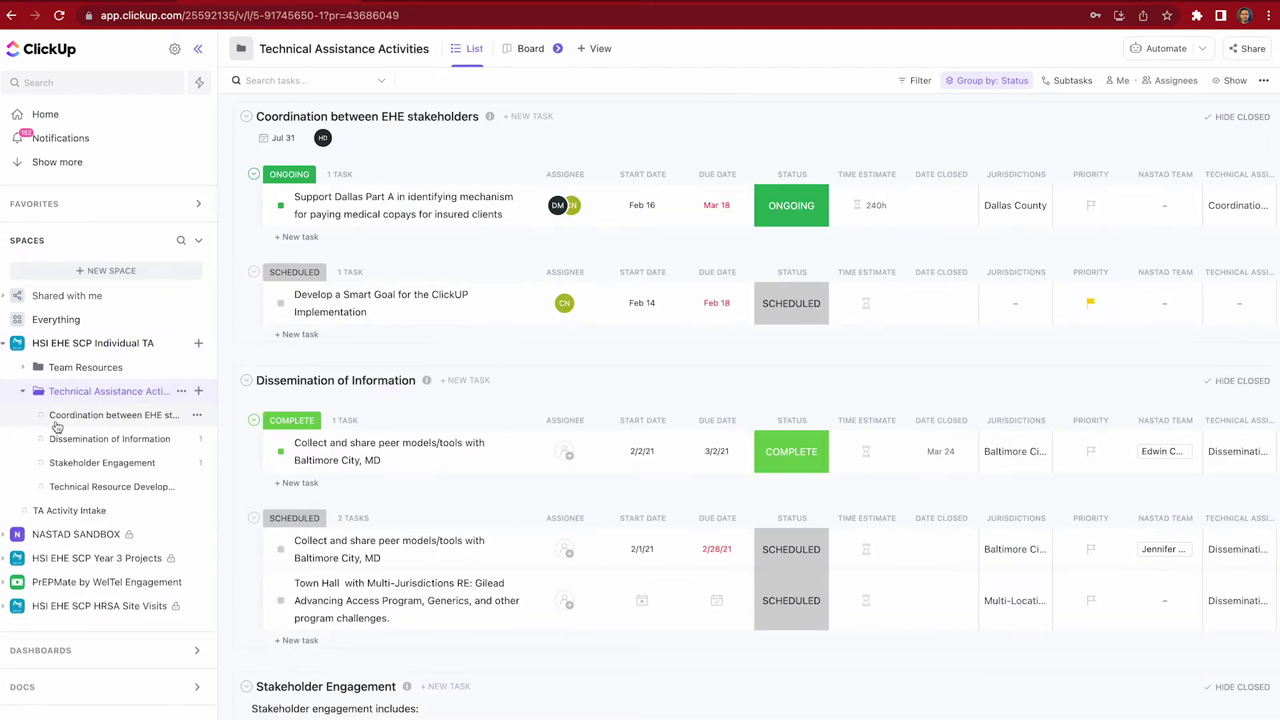
pyautogui.click(91, 466)
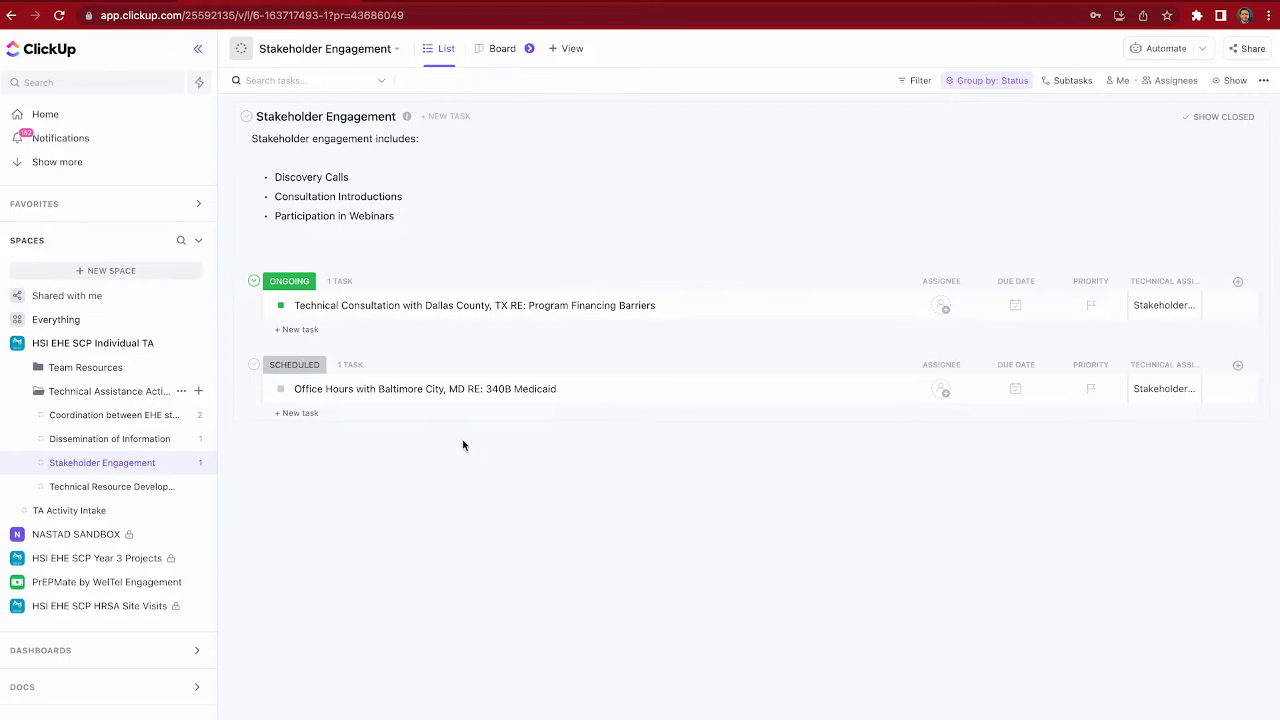
pyautogui.click(371, 389)
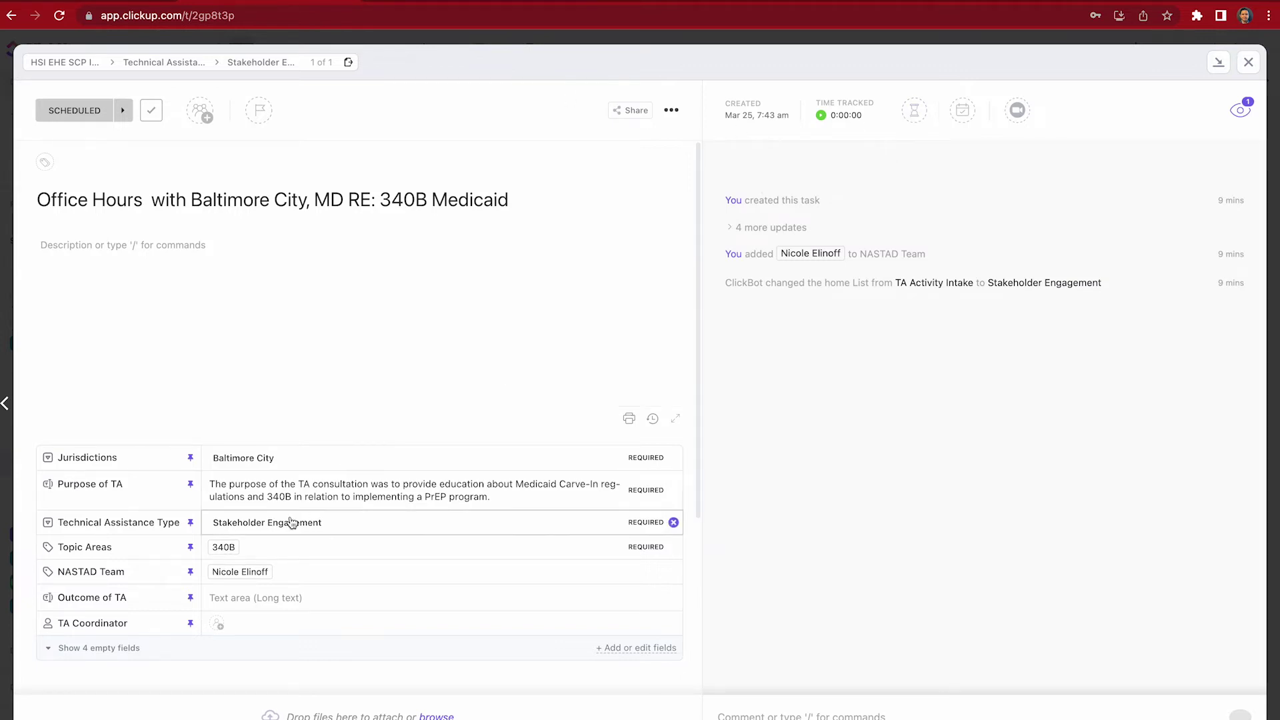
# - Log a manual time entry of 2 hours on the Office Hours task
pyautogui.scroll(-4, 287, 517)
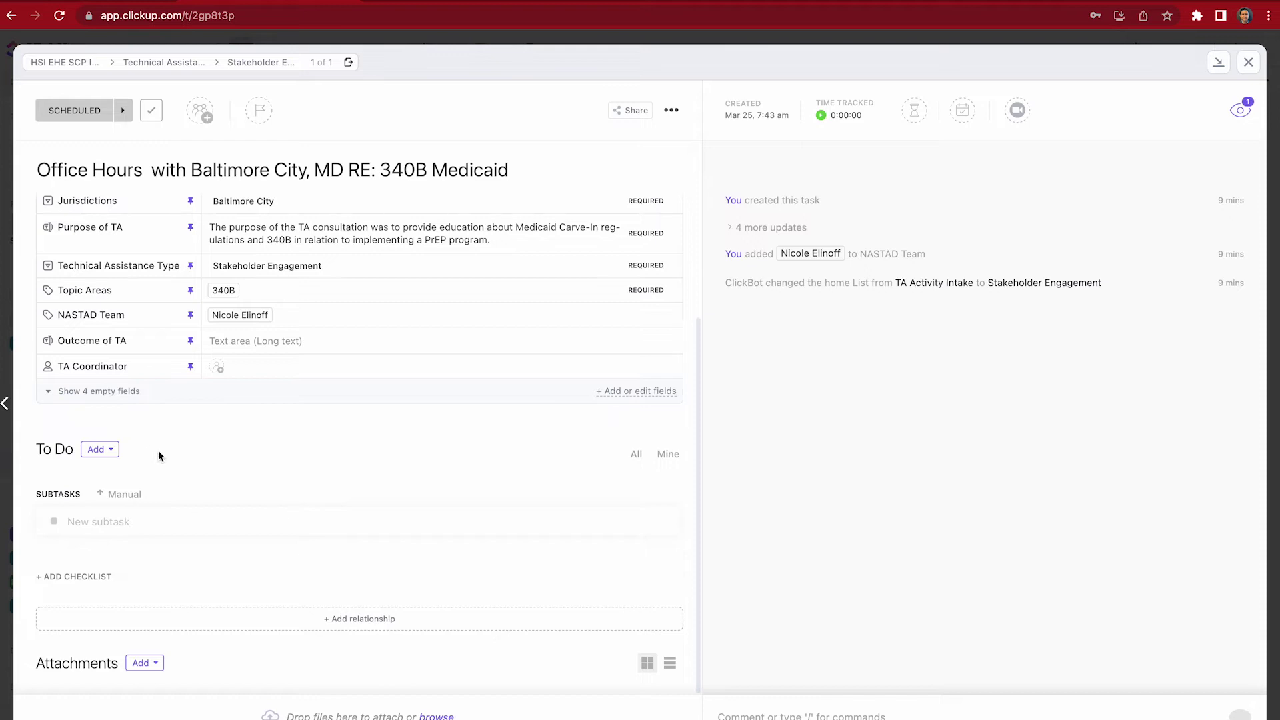
pyautogui.scroll(4, 298, 422)
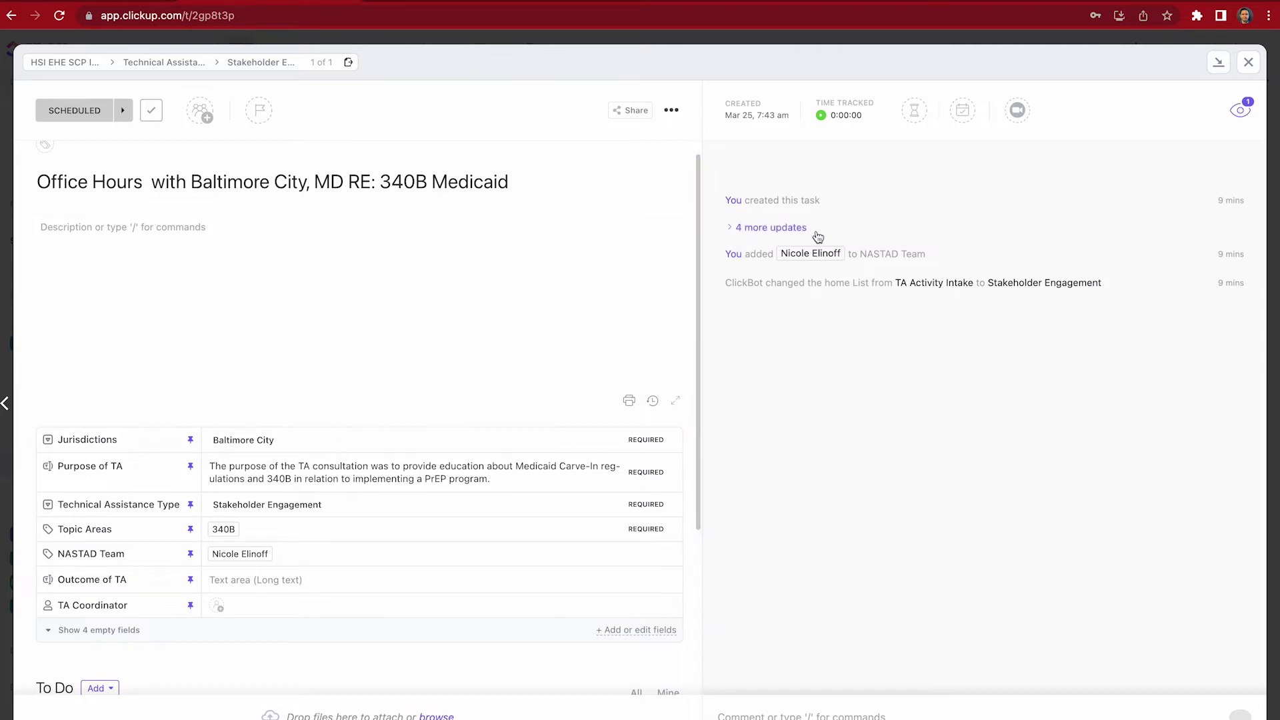
pyautogui.click(845, 117)
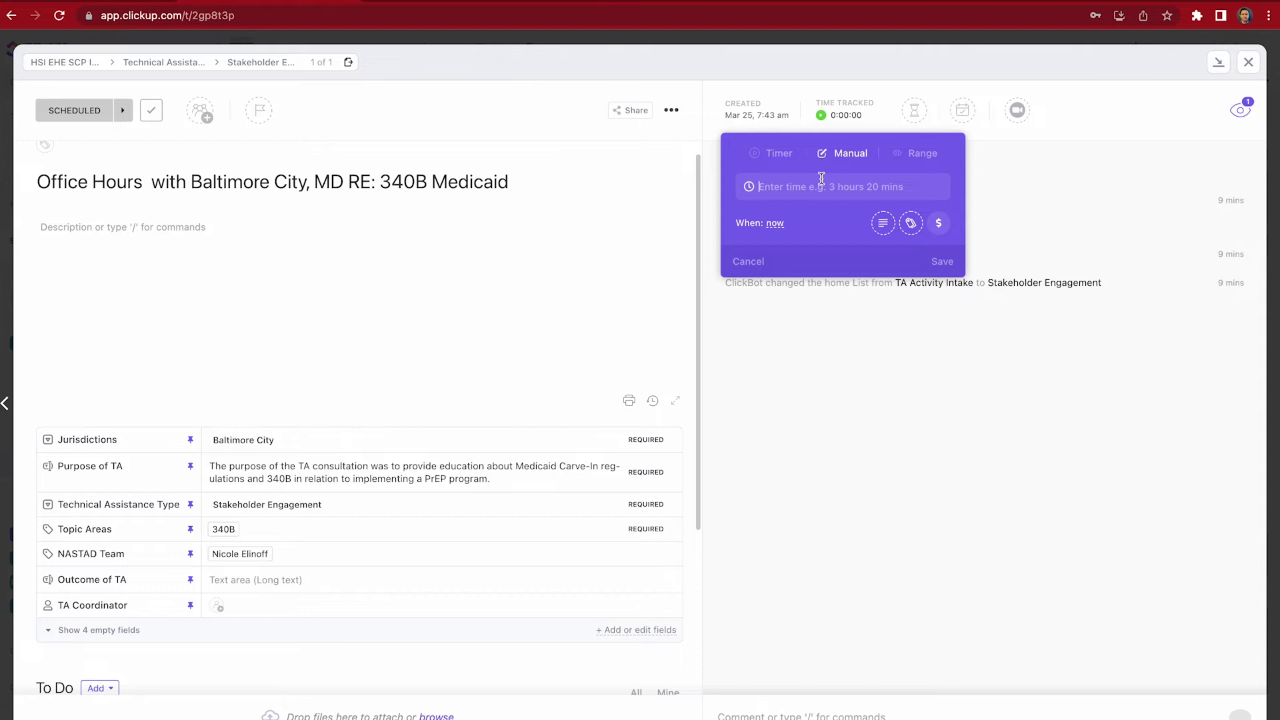
pyautogui.write('2 hours')
pyautogui.press('Return')
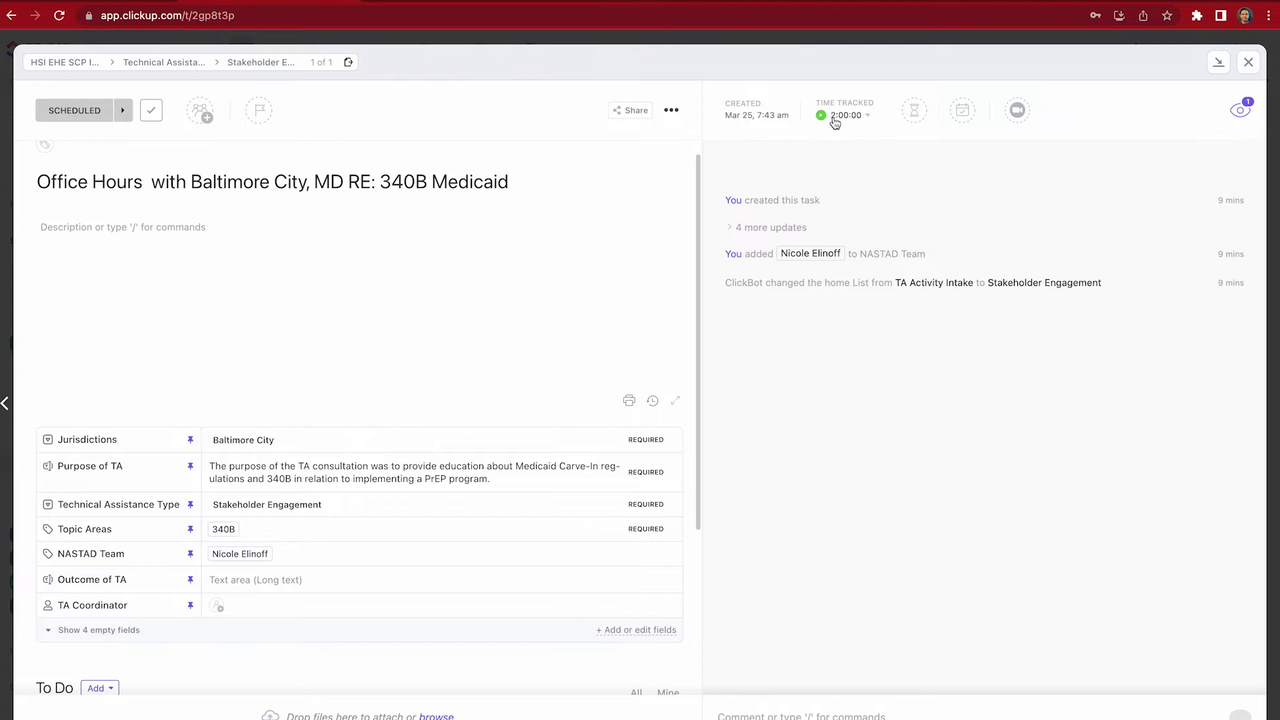
# - Examine the timer and manual entry options for the task's tracked time
pyautogui.click(844, 121)
pyautogui.click(771, 244)
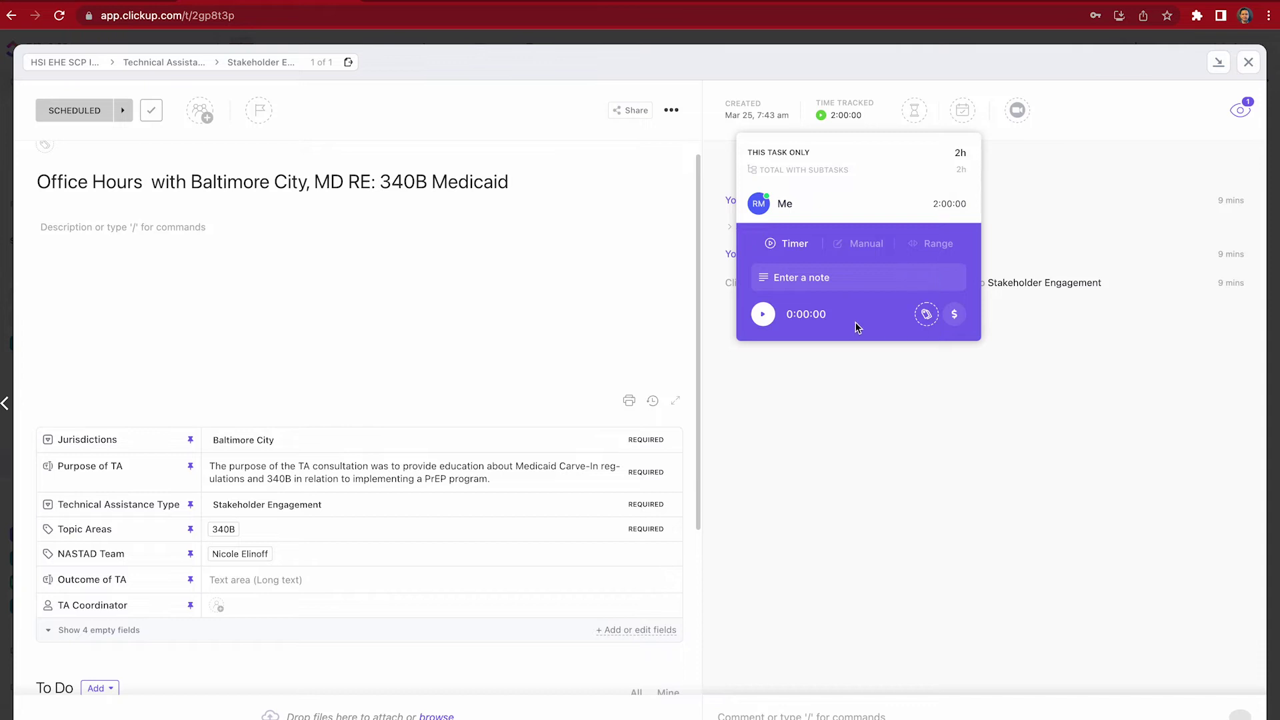
pyautogui.click(876, 249)
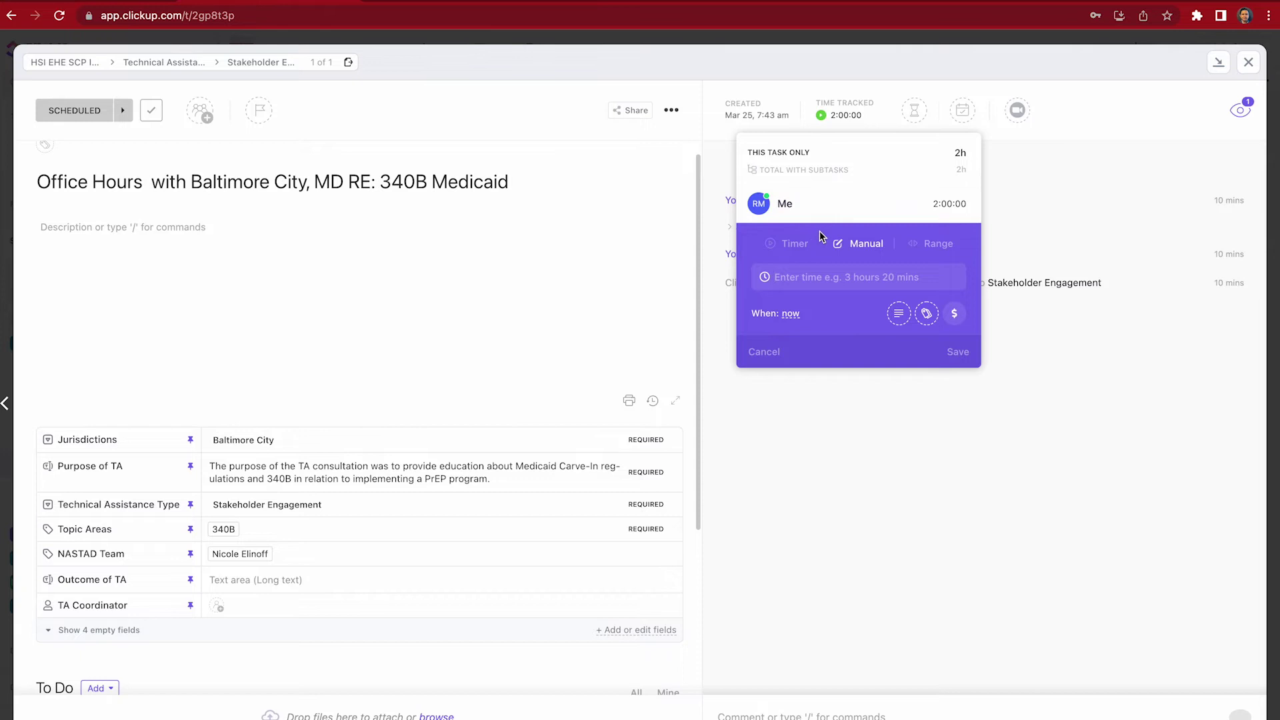
pyautogui.click(714, 175)
# - Set the Office Hours task's time estimate to 2 hours
pyautogui.click(923, 111)
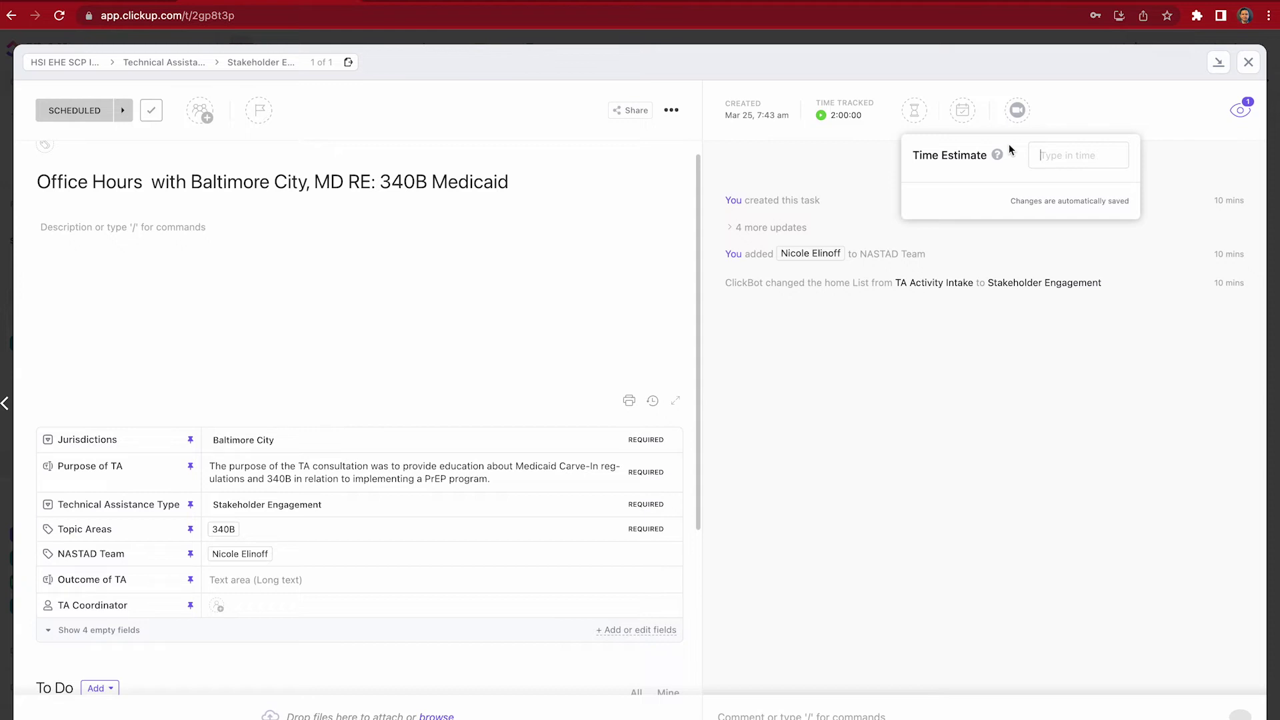
pyautogui.write('2 hours')
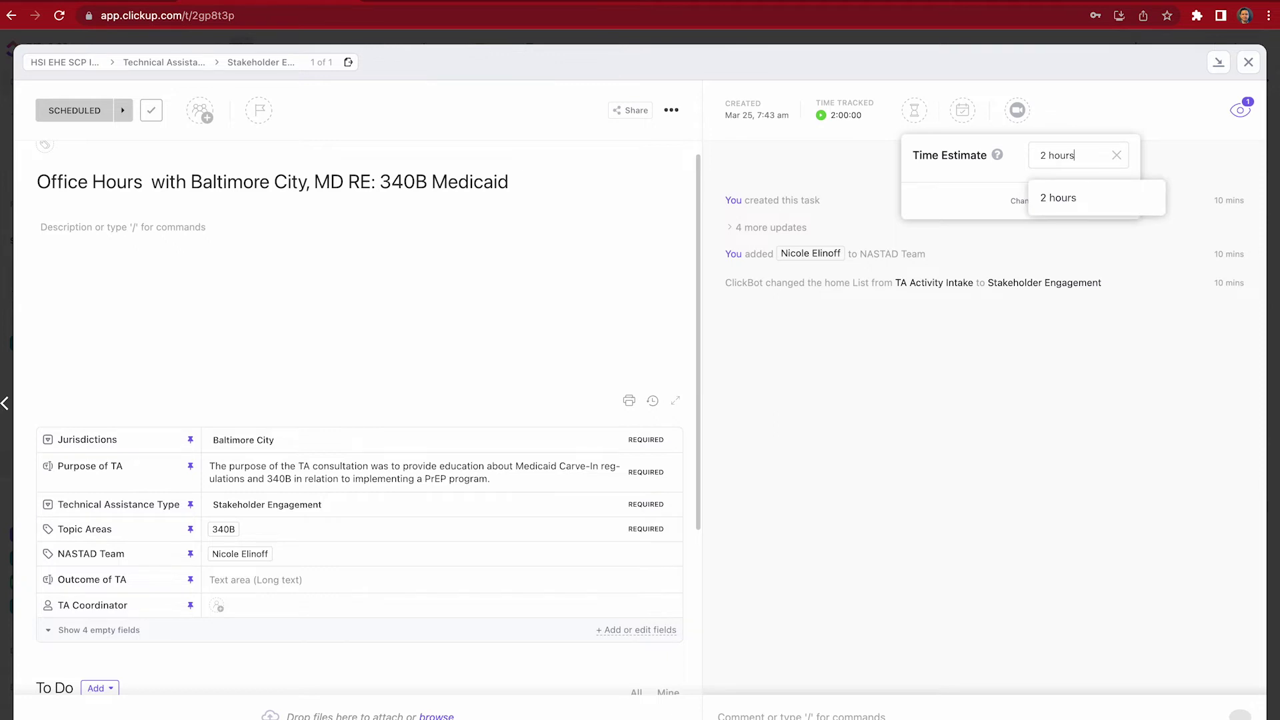
pyautogui.click(1063, 196)
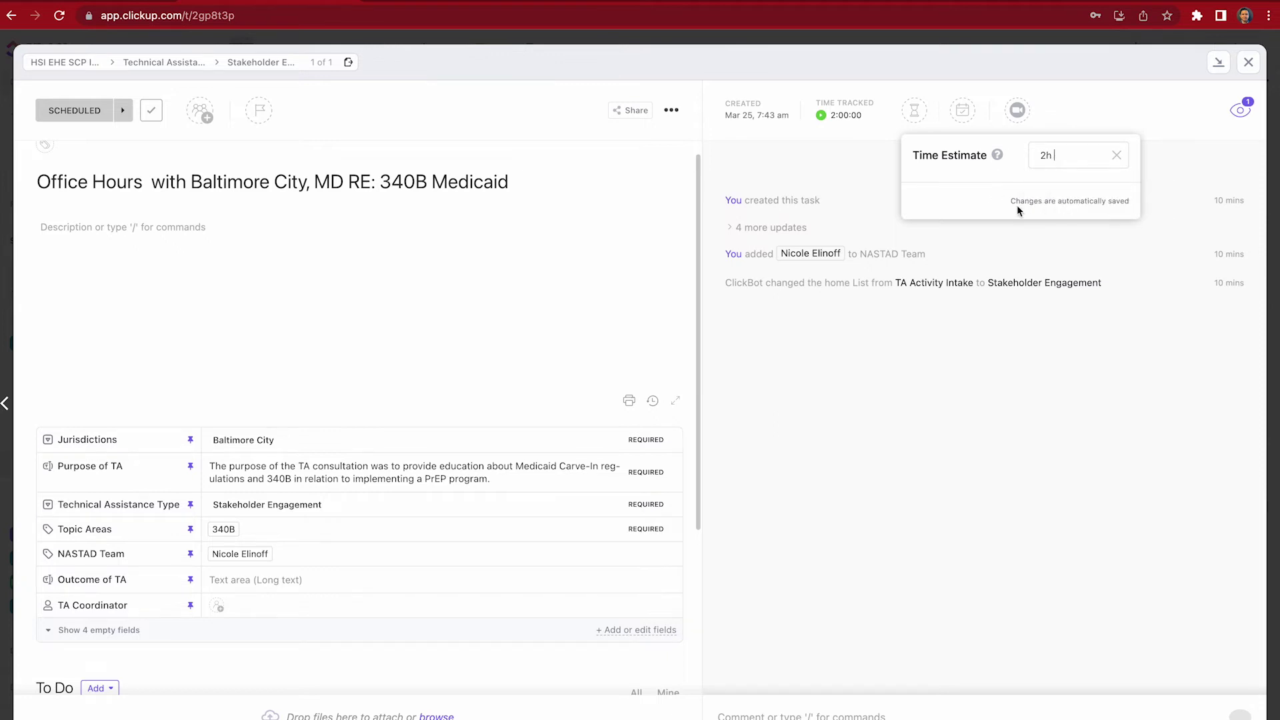
pyautogui.click(842, 175)
# - Set the Office Hours task's start date to 8/30/2021 and its due date to 9/30/2021
pyautogui.scroll(-5, 528, 289)
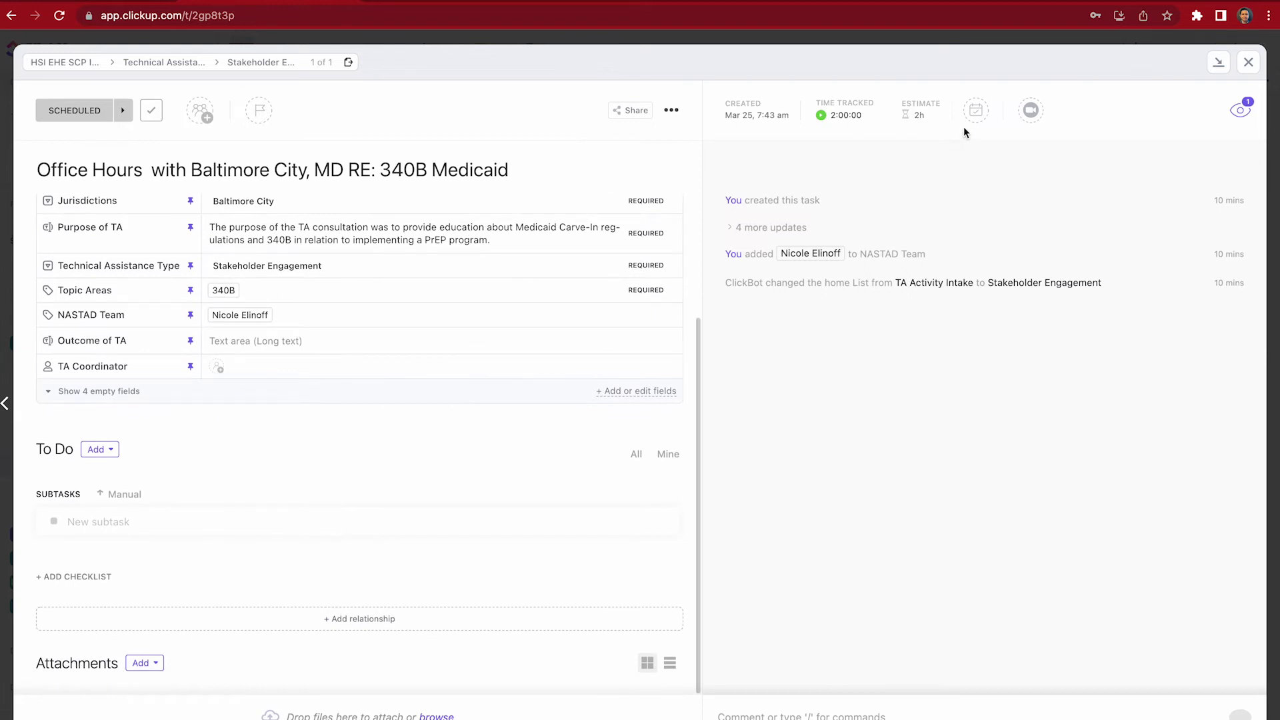
pyautogui.click(975, 110)
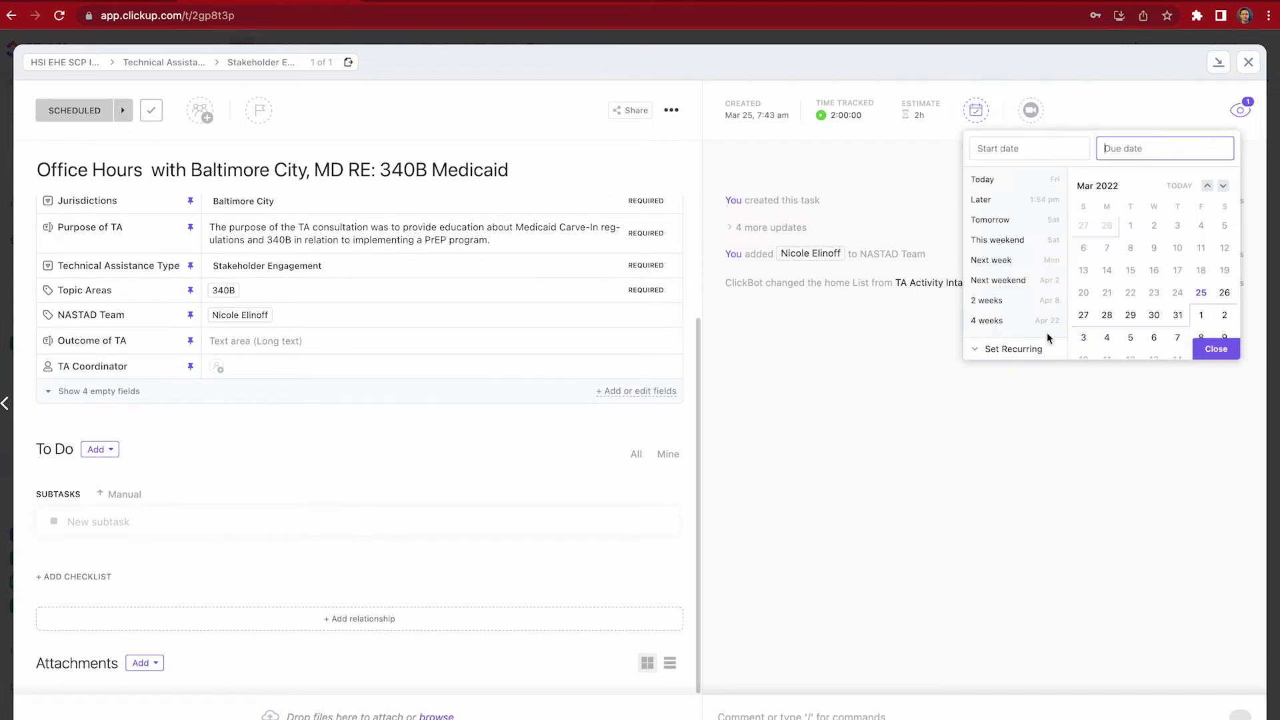
pyautogui.click(1041, 148)
pyautogui.write('8/1/20')
pyautogui.press('BackSpace')
pyautogui.press('BackSpace')
pyautogui.press('BackSpace')
pyautogui.press('BackSpace')
pyautogui.write('30/202')
pyautogui.write('1')
pyautogui.click(1014, 190)
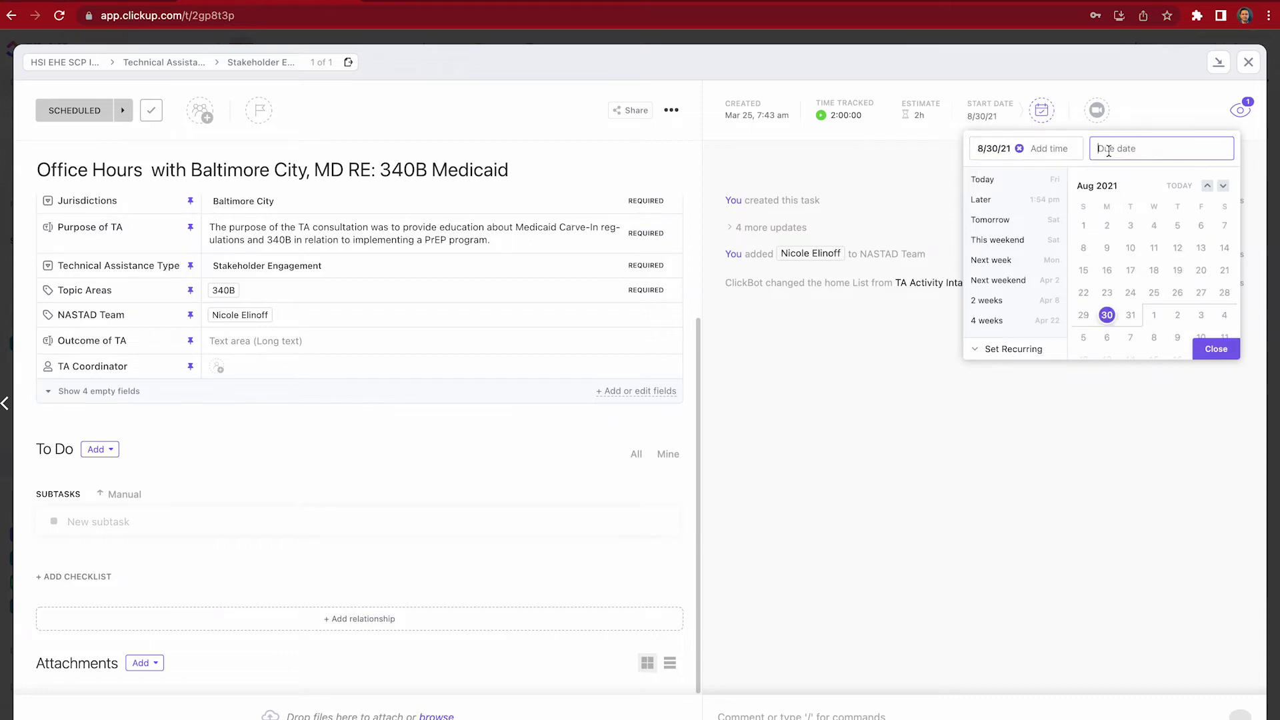
pyautogui.write('9/30/2021')
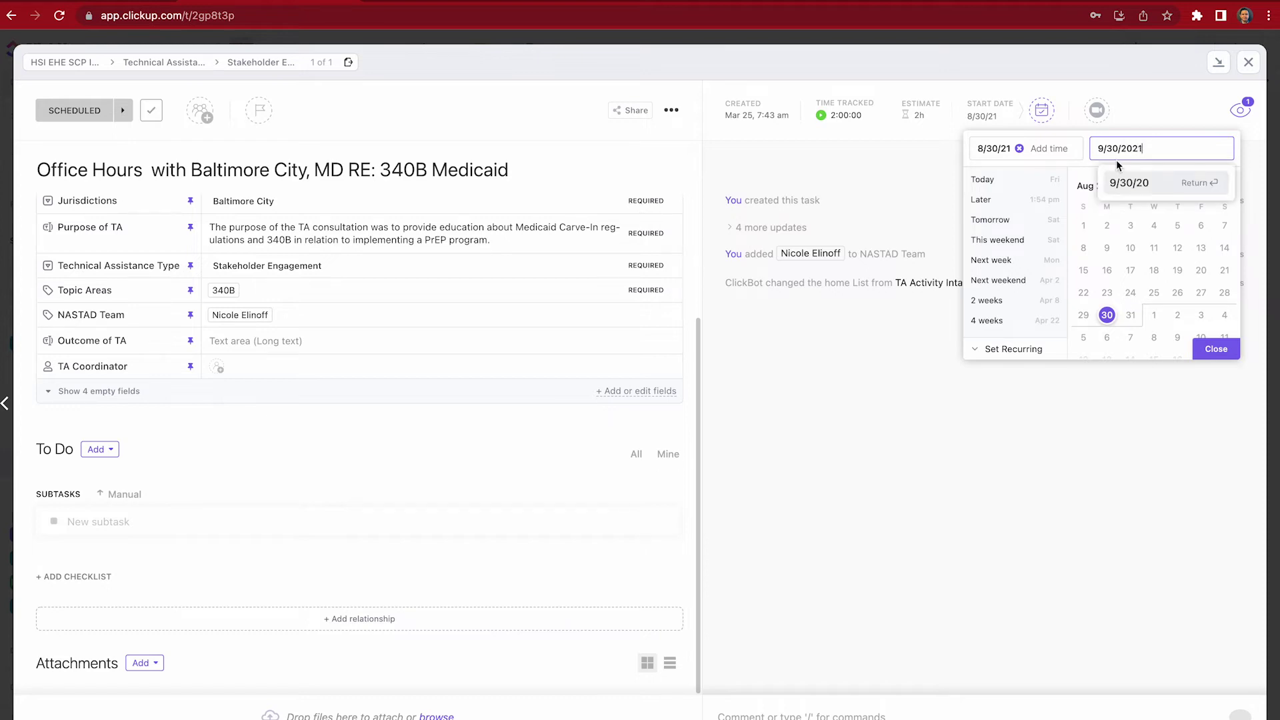
pyautogui.click(1135, 182)
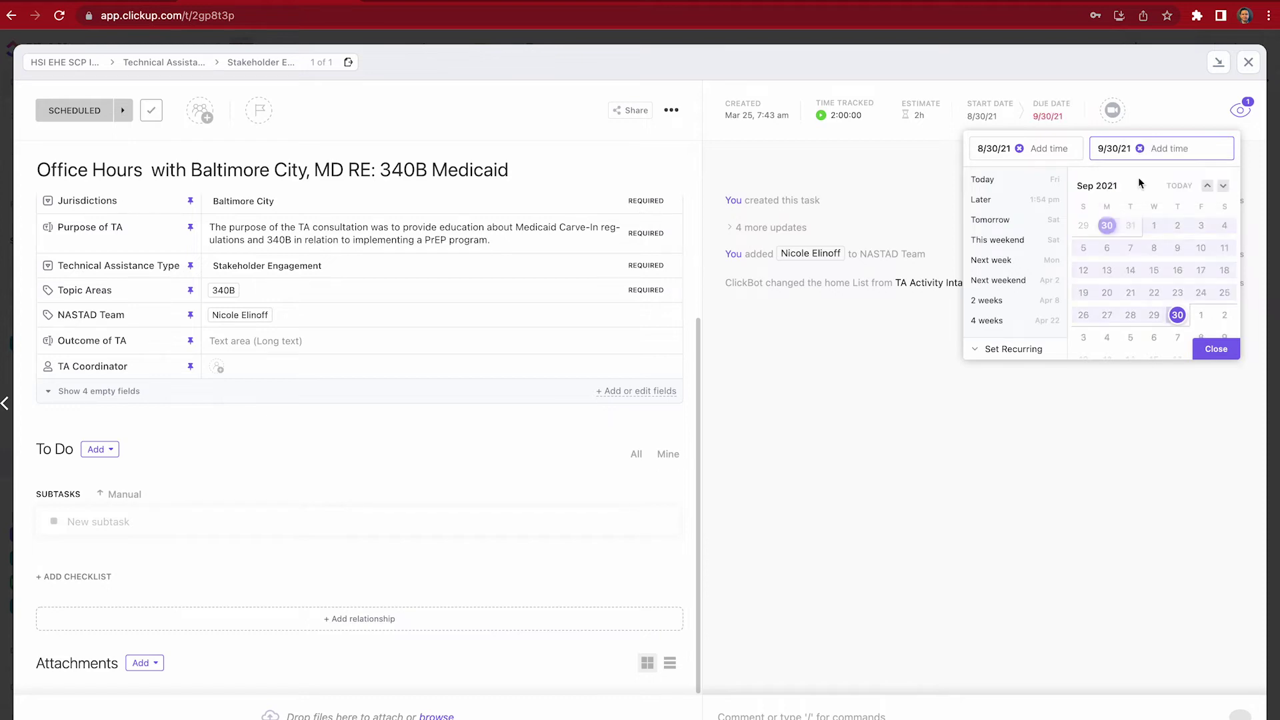
# - Finish the date entry and set the Office Hours task's status to Complete
pyautogui.click(1209, 349)
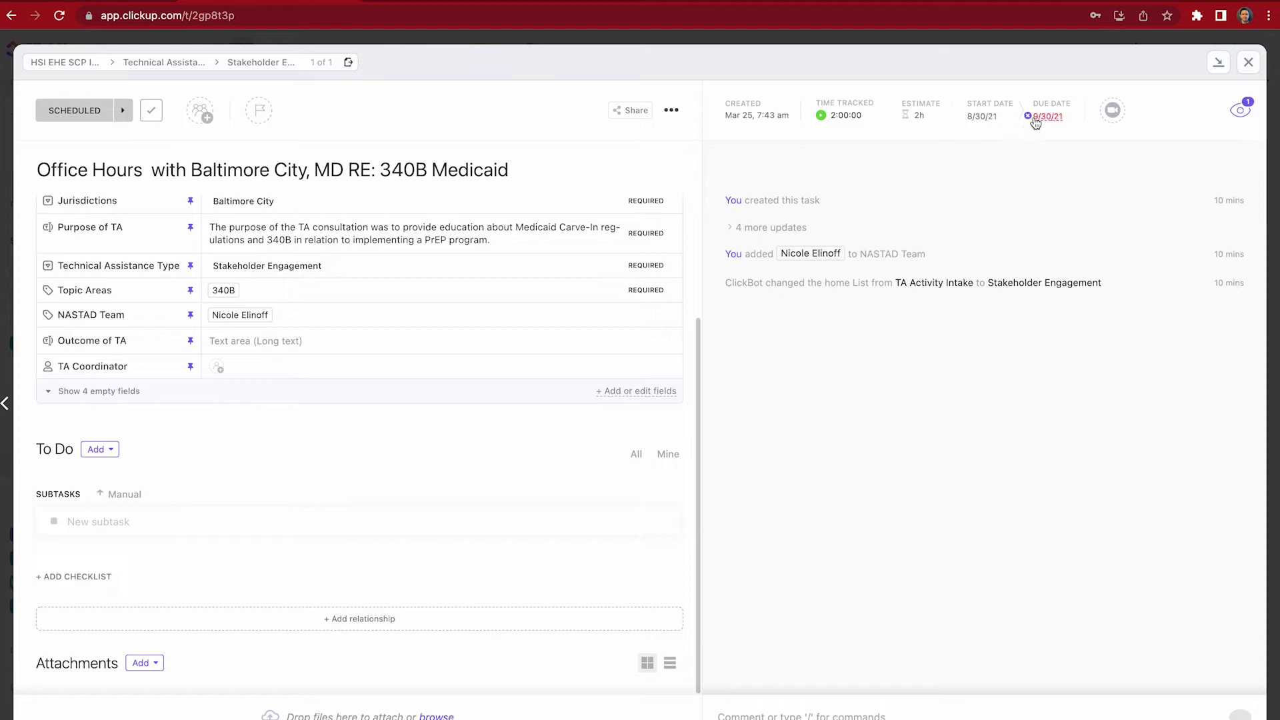
pyautogui.moveTo(1037, 176)
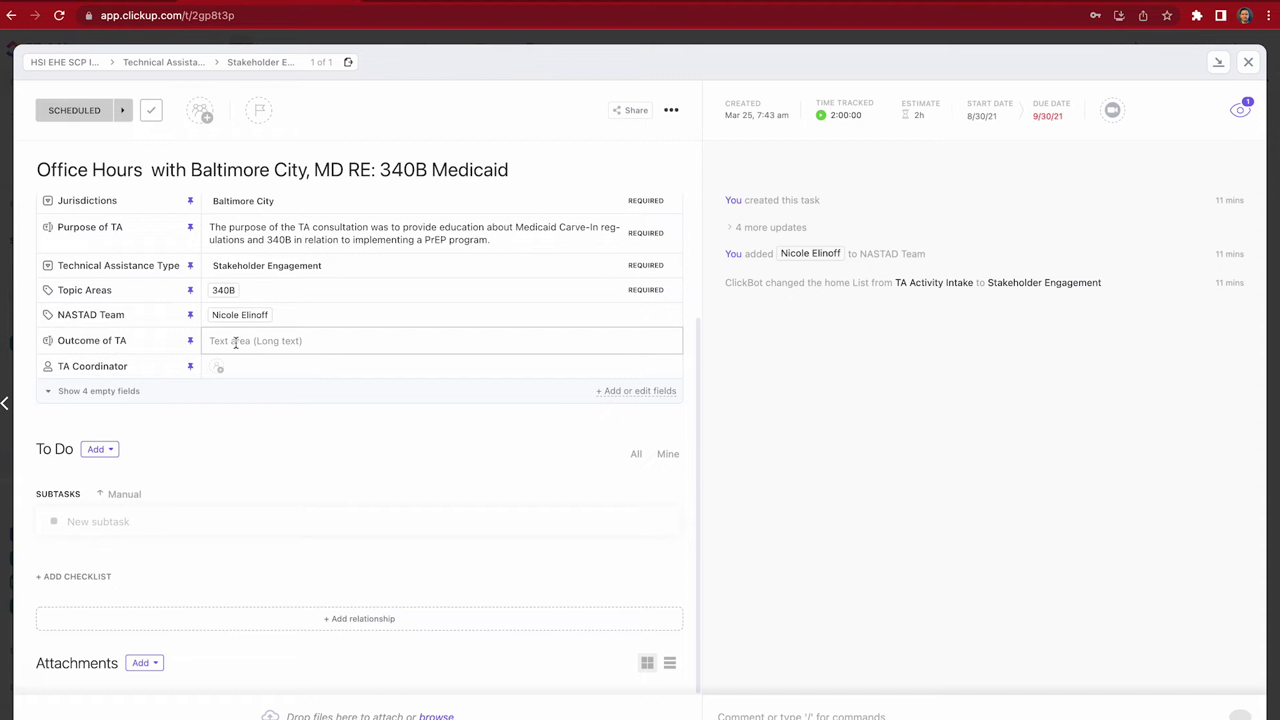
pyautogui.click(86, 110)
pyautogui.click(99, 272)
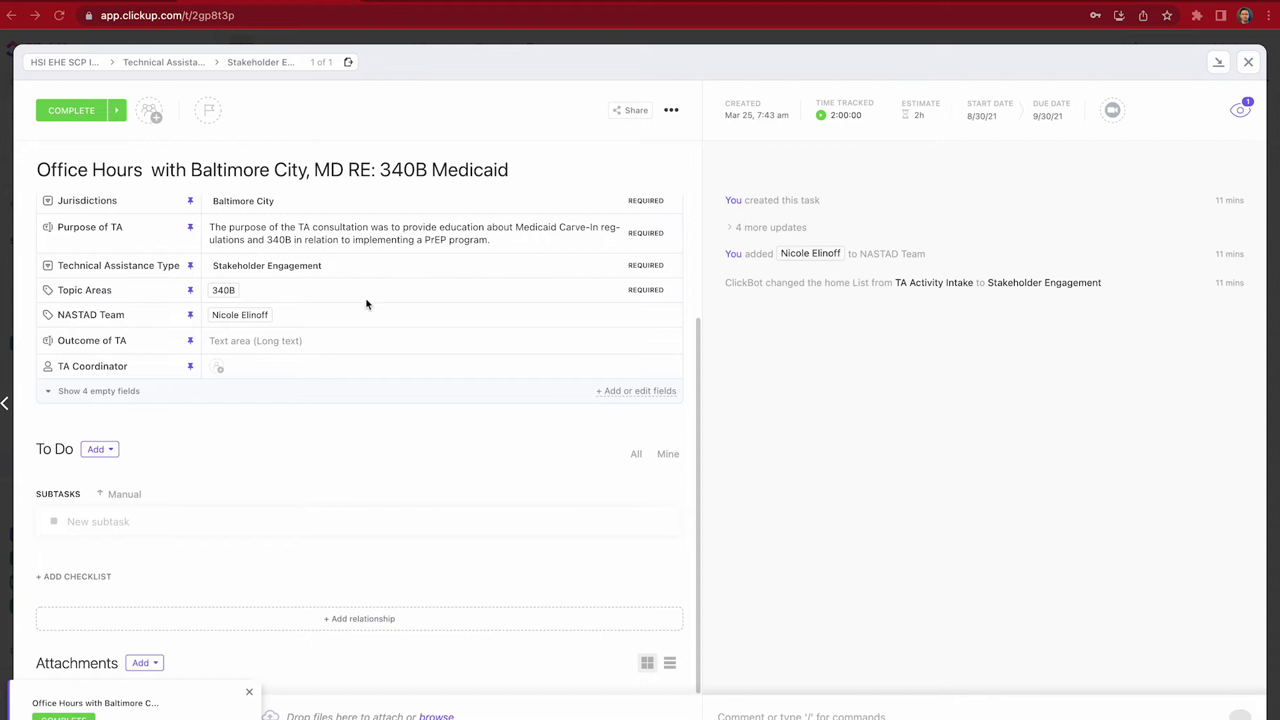
# - Fill in the Outcome of TA, describing the follow up discussion with stakeholders and NASTAD team members and the comprehensive presentation on Medicaid strategies for Baltimore
pyautogui.click(307, 341)
pyautogui.write('x')
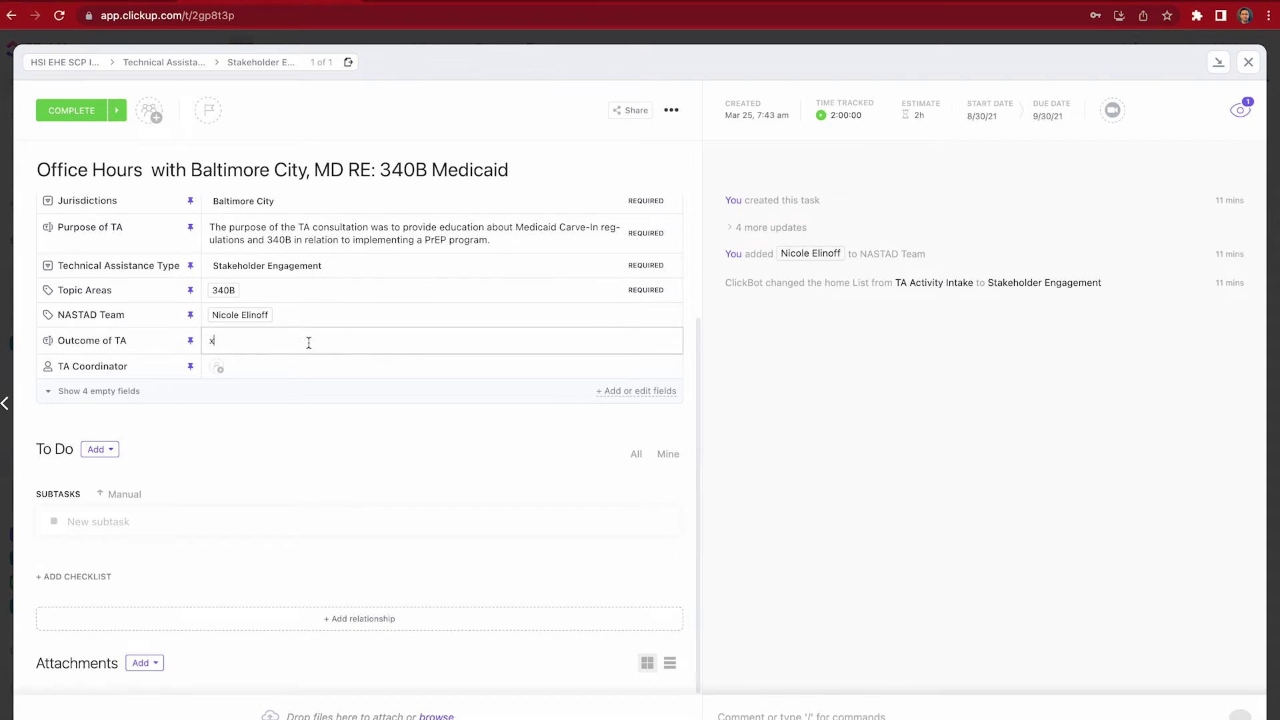
pyautogui.write('The initial information discovered led to a follow up discussion with outside stakeholders and additional nastad team  members.  We reconvened at a later date to provide a more comprehensive presentation regarding Medicaid strategies specifically to Baltimore and their operational structure.')
pyautogui.click(216, 342)
pyautogui.press('BackSpace')
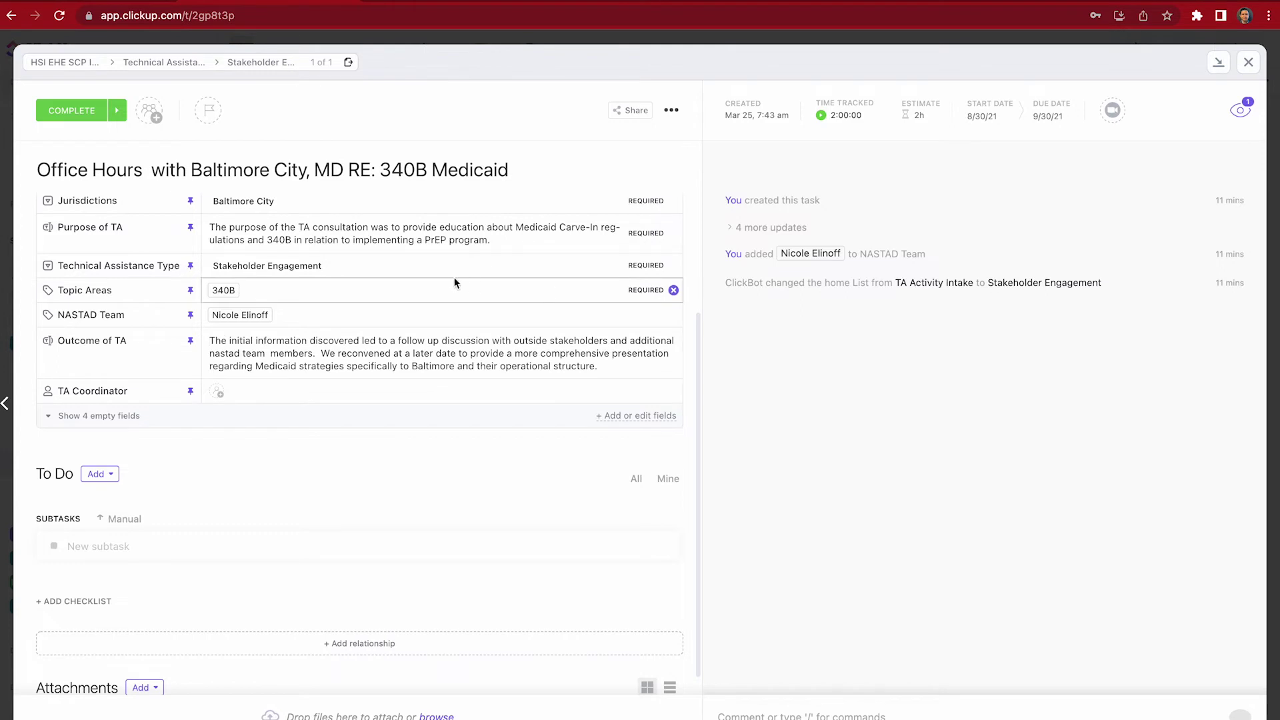
# - Assign the Office Hours task to yourself, ClickUP NASTAD and the colleague named in its NASTAD Team field
pyautogui.scroll(2, 453, 283)
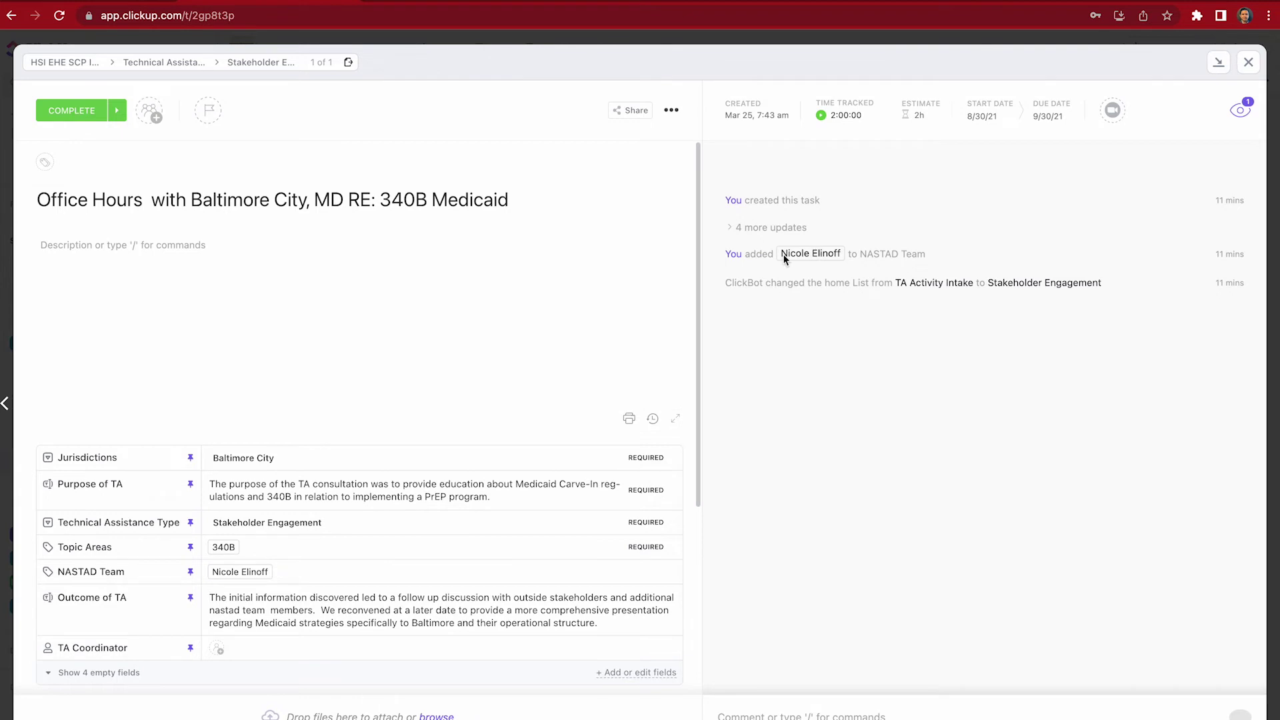
pyautogui.click(152, 112)
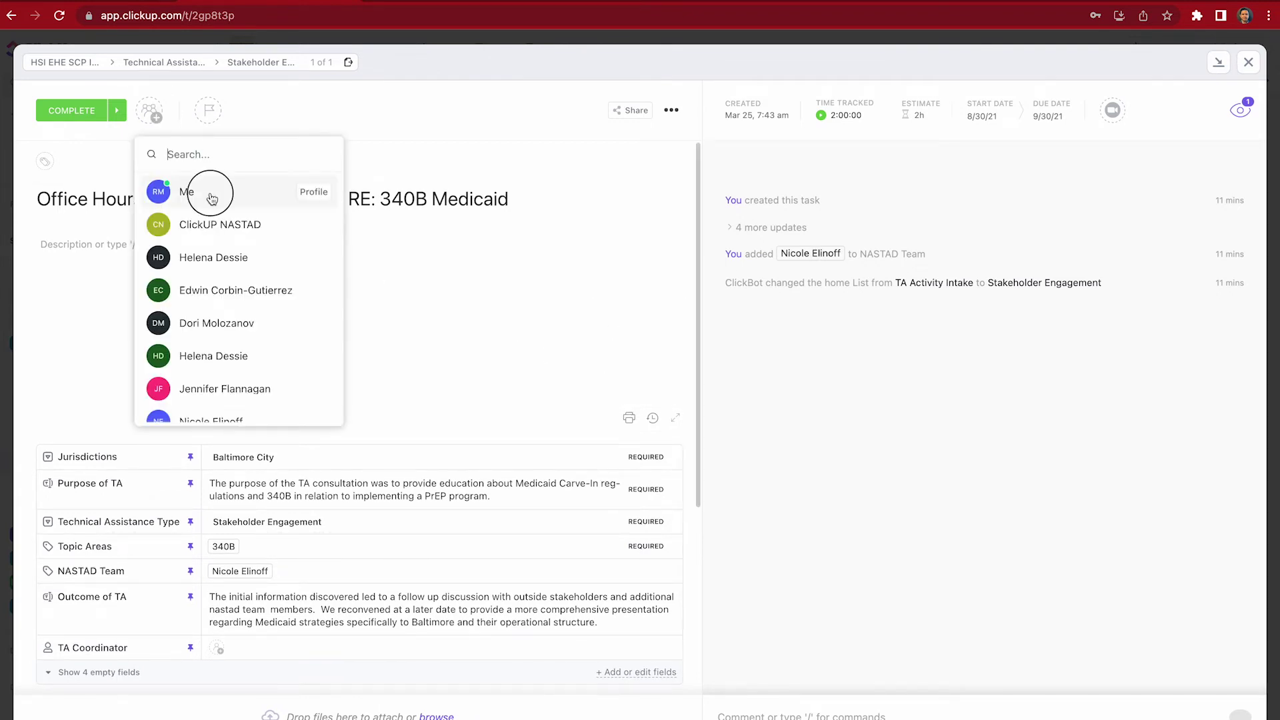
pyautogui.click(211, 193)
pyautogui.click(173, 116)
pyautogui.click(241, 234)
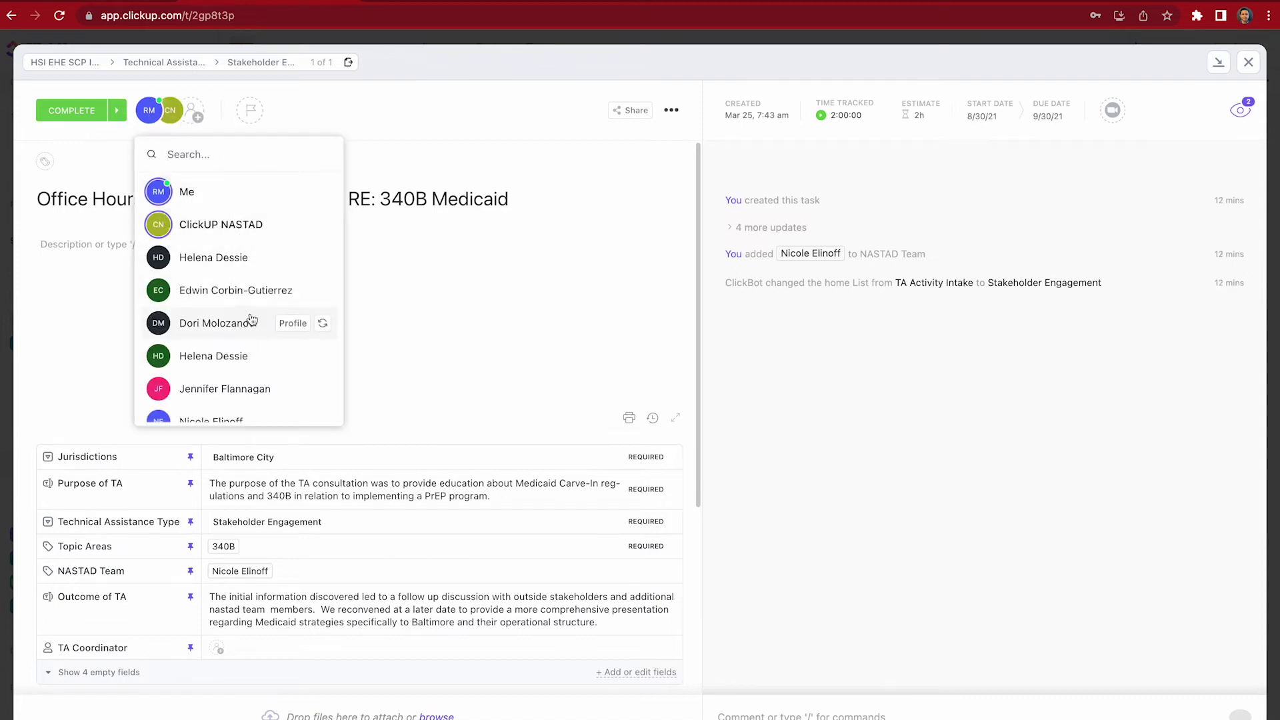
pyautogui.scroll(-1, 227, 269)
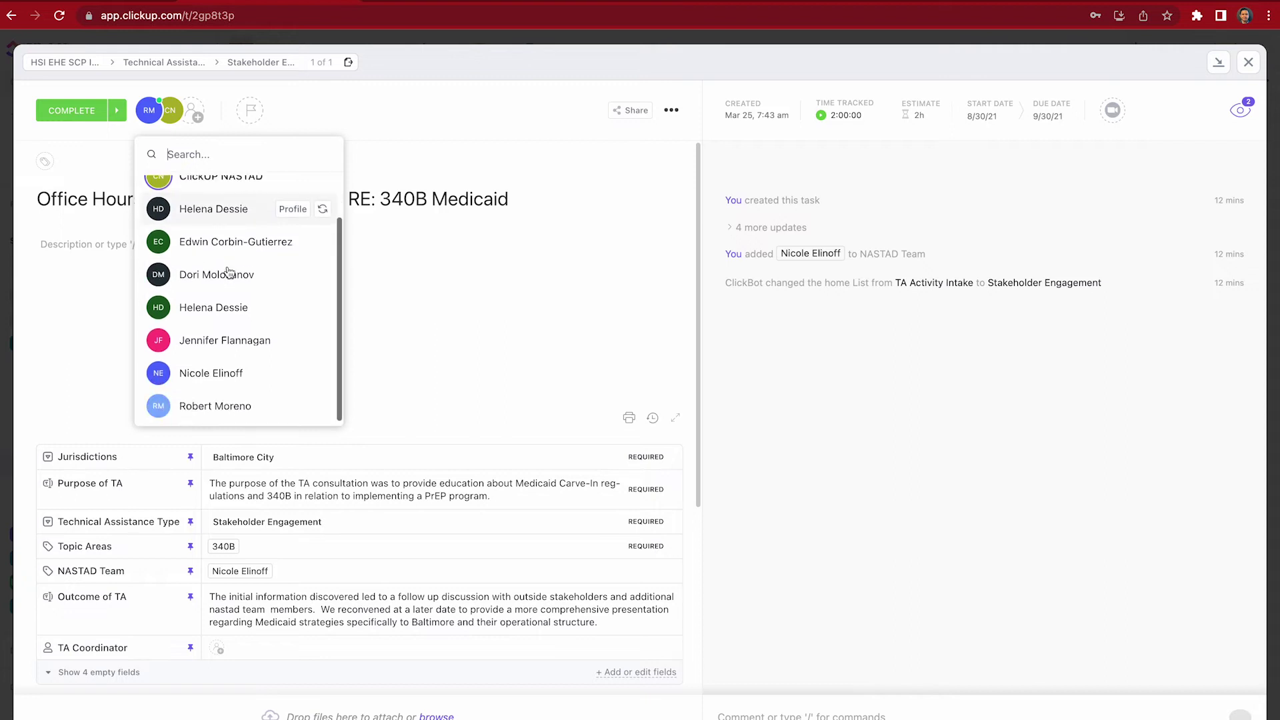
pyautogui.click(224, 378)
pyautogui.click(542, 172)
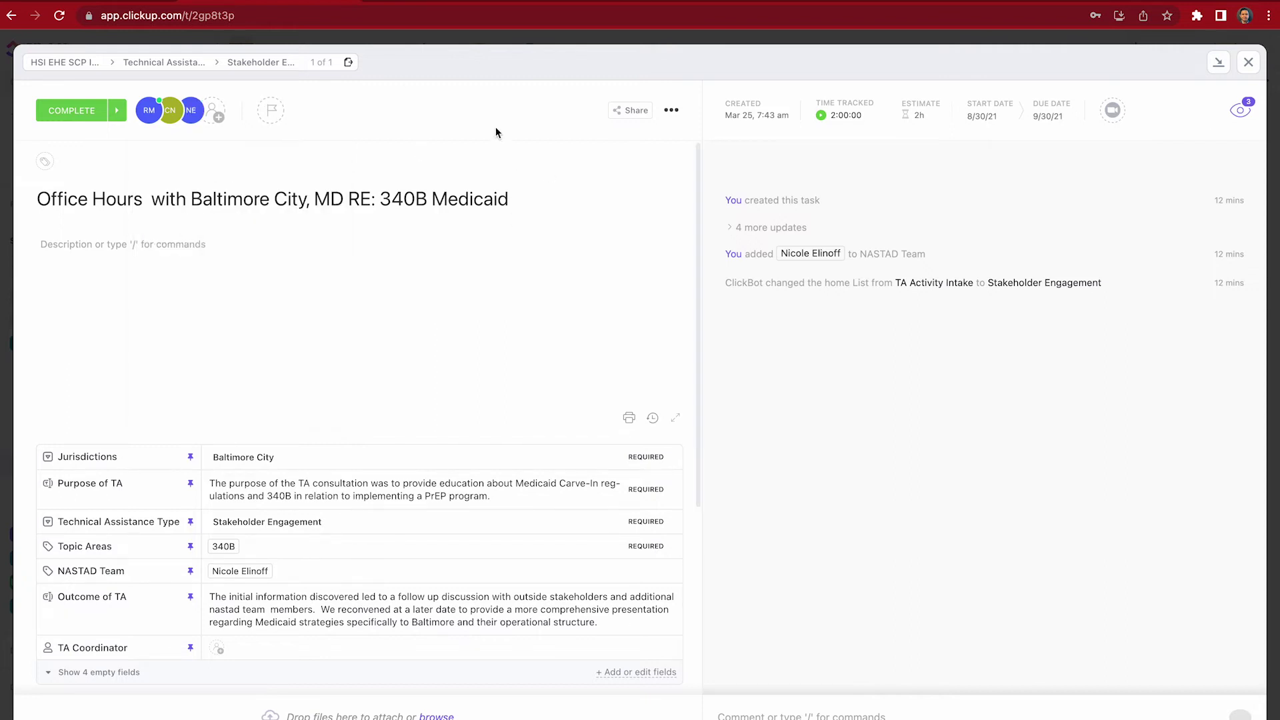
# - Add the Office Hours task to the additional Baltimore City list in the HSI EHE SCP HRSA Site Visits space
pyautogui.click(671, 111)
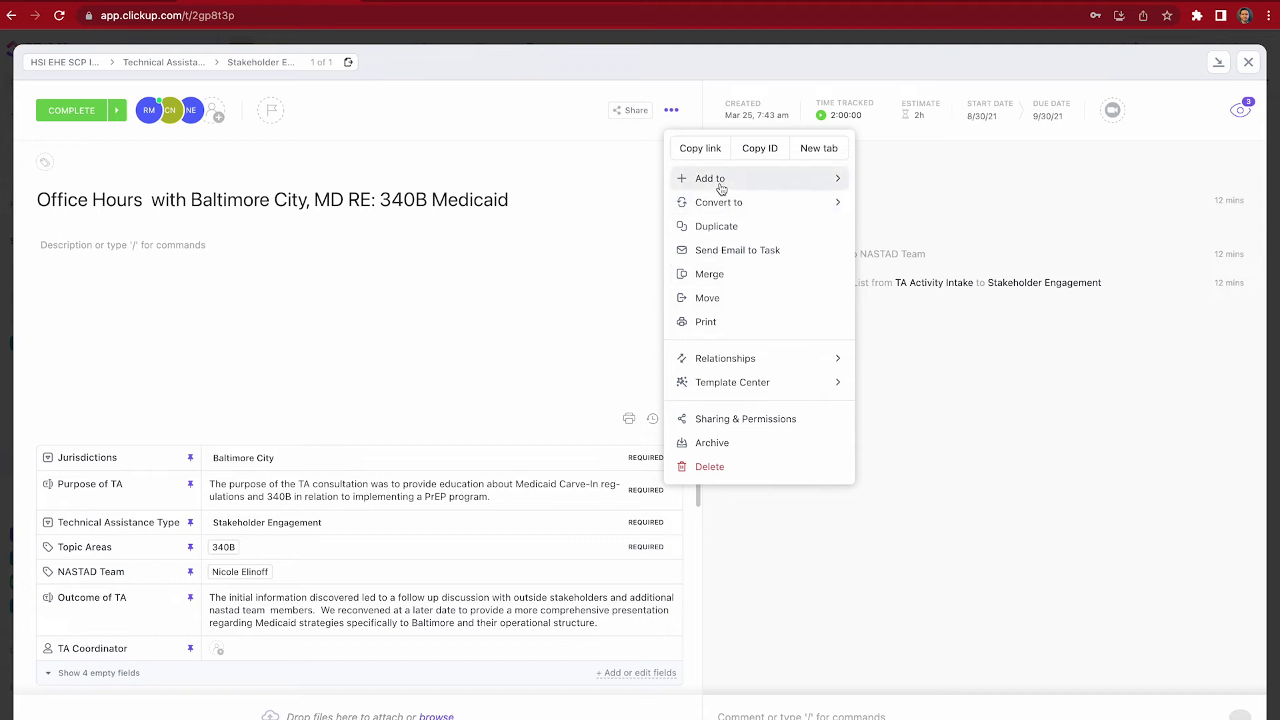
pyautogui.click(786, 183)
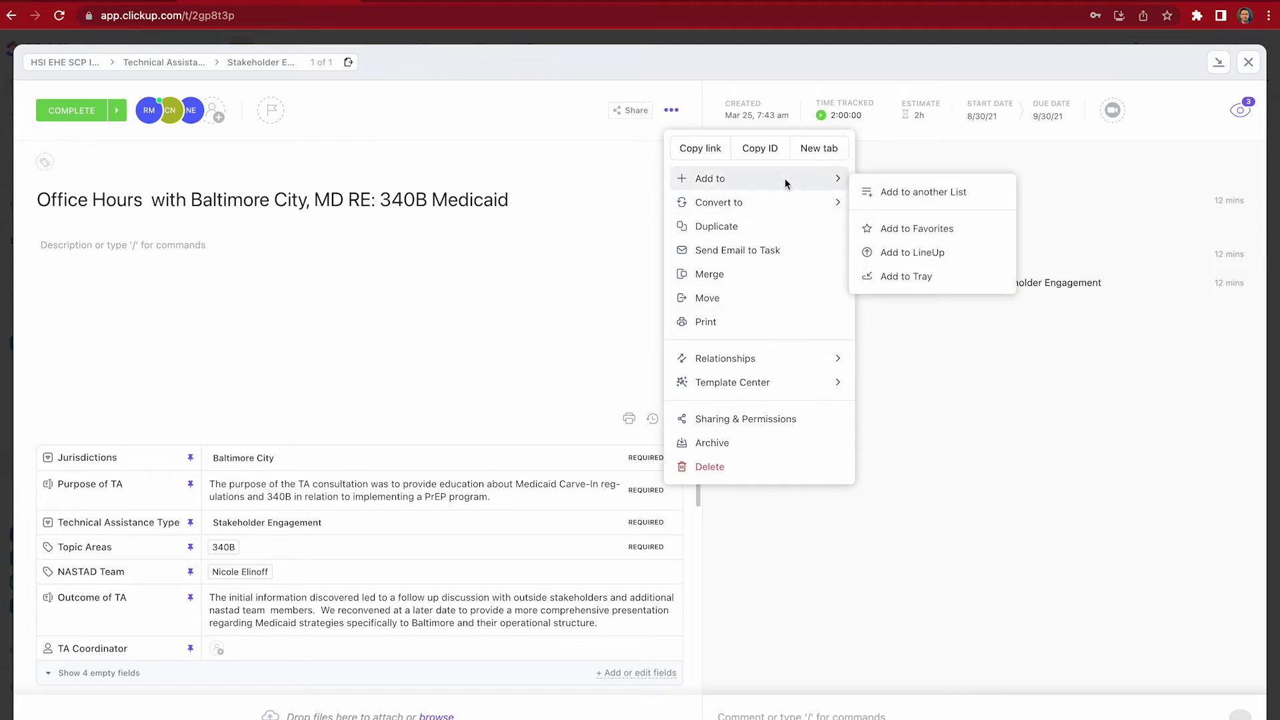
pyautogui.click(895, 194)
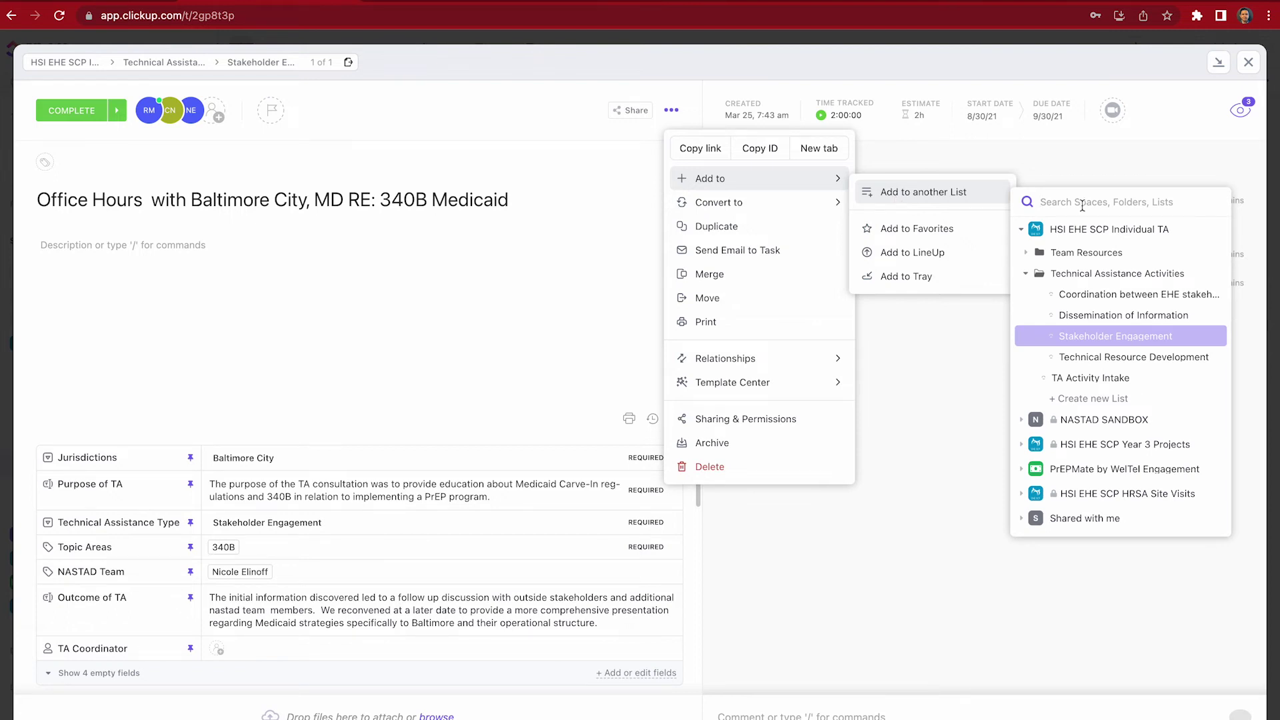
pyautogui.write('Baltimo')
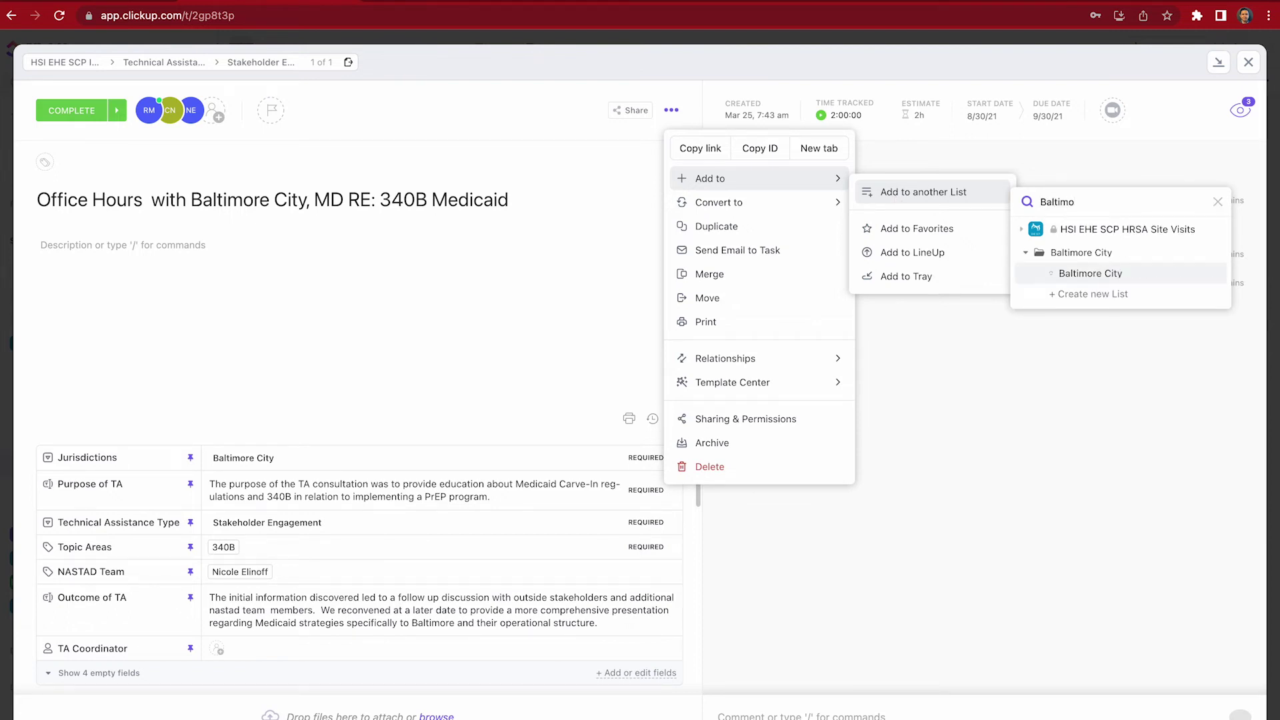
pyautogui.click(1091, 278)
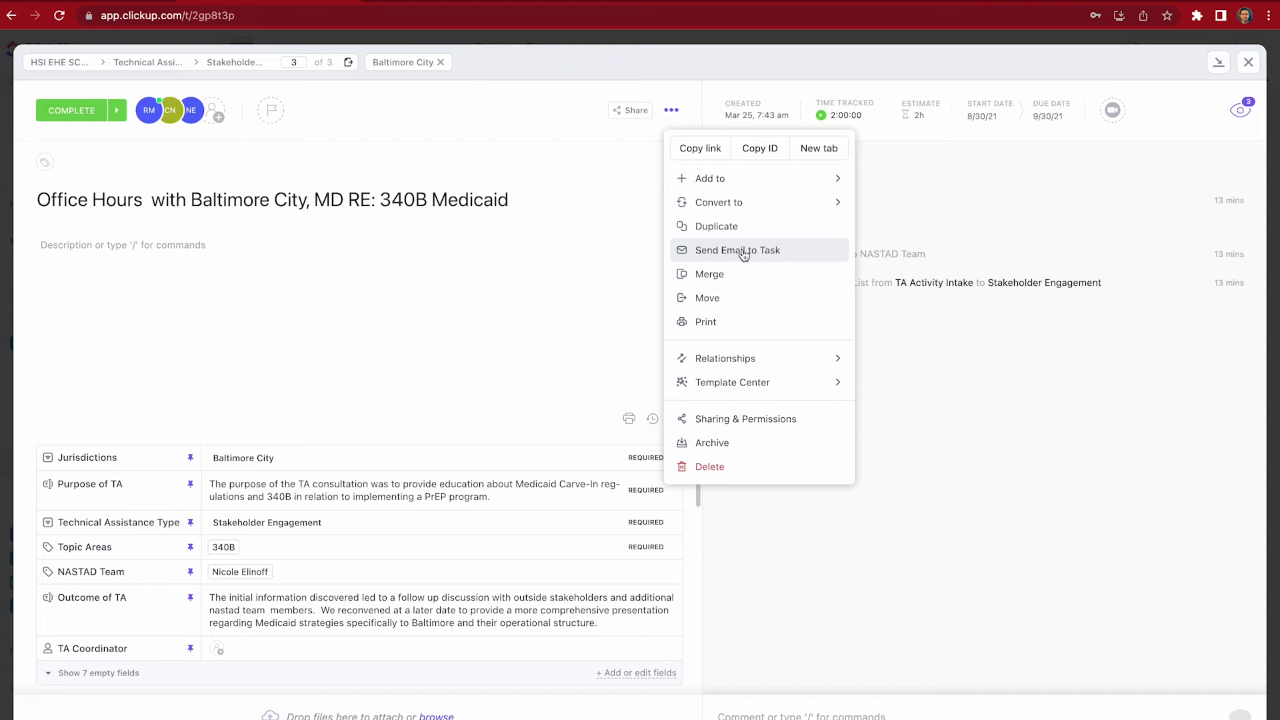
# - Copy the Office Hours task's email address for attaching emails and switch to Outlook
pyautogui.click(744, 255)
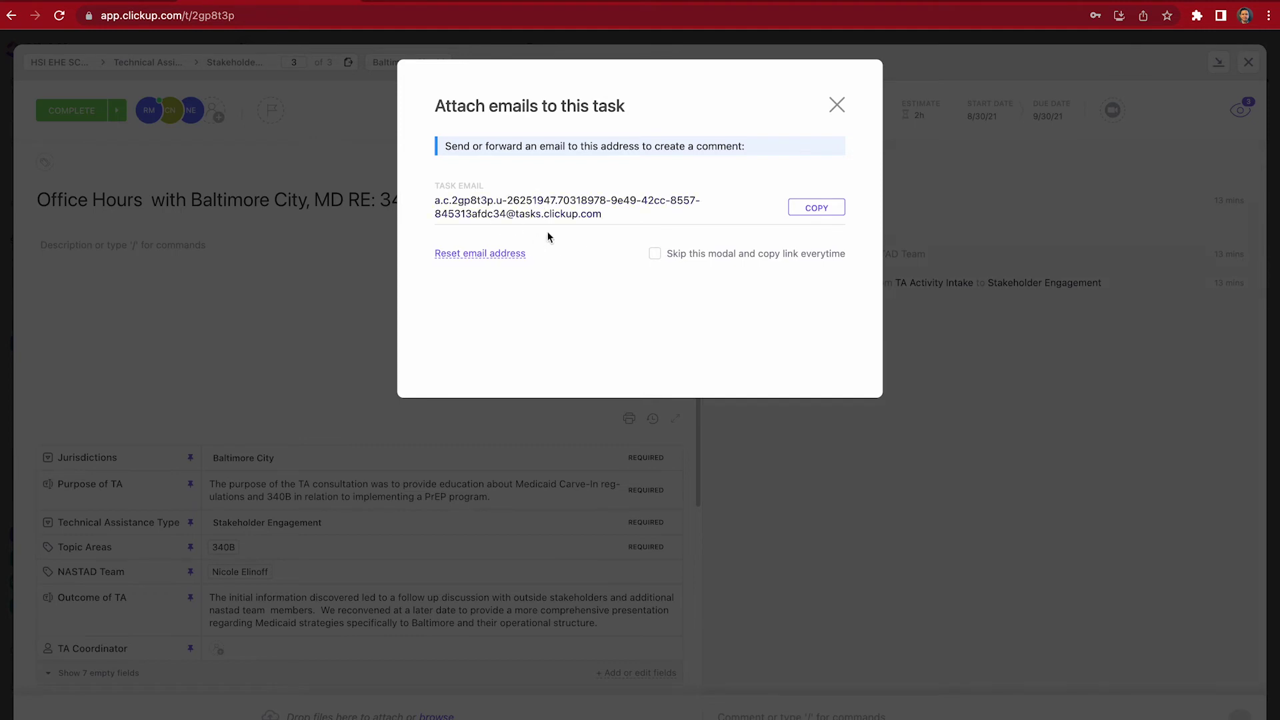
pyautogui.click(819, 208)
pyautogui.hotkey('ctrl', 'Tab')
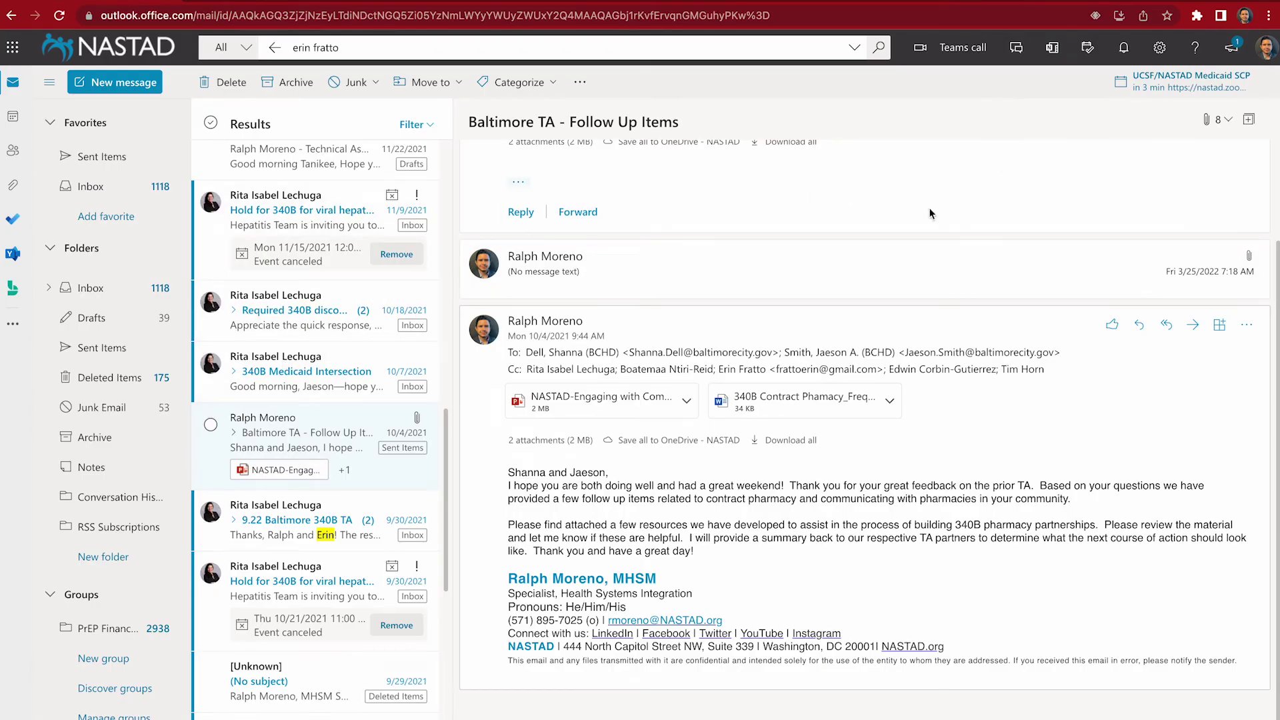
# - Forward the 10/4/2021 "Baltimore TA - Follow Up Items" email with its attachments to the task's email address, removing the extra invalid recipient
pyautogui.click(1192, 324)
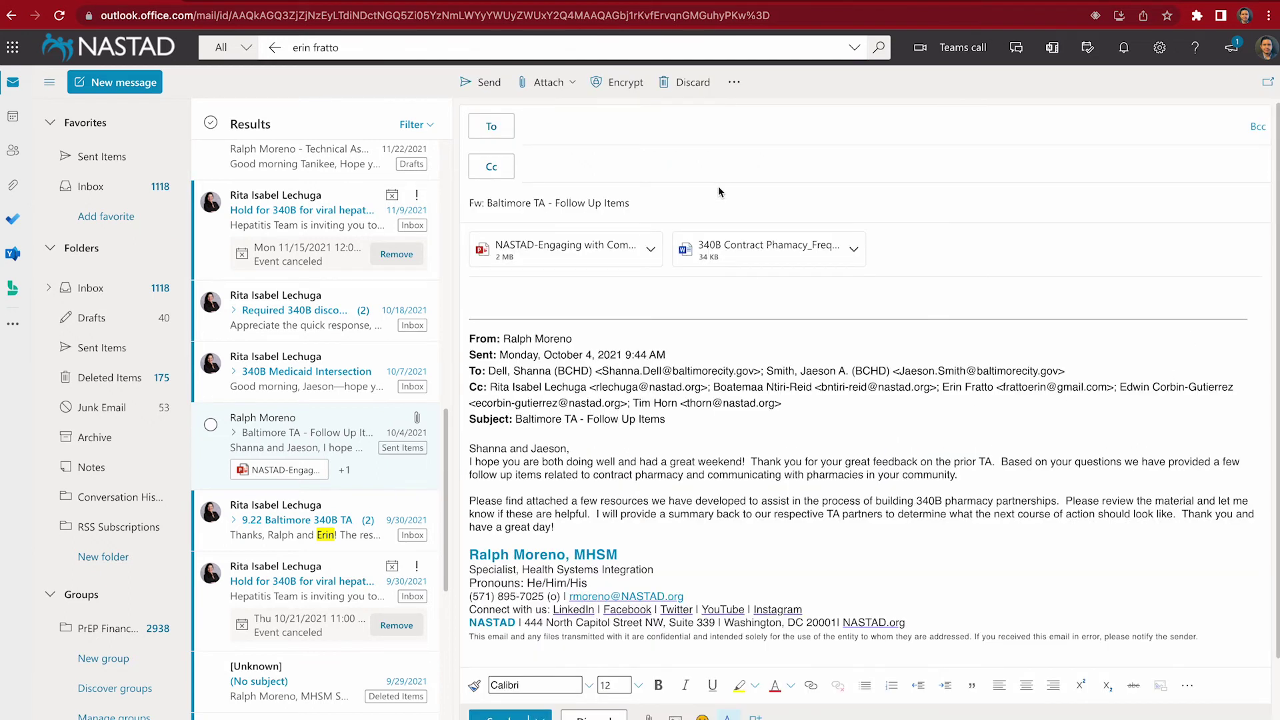
pyautogui.hotkey('ctrl', 'v')
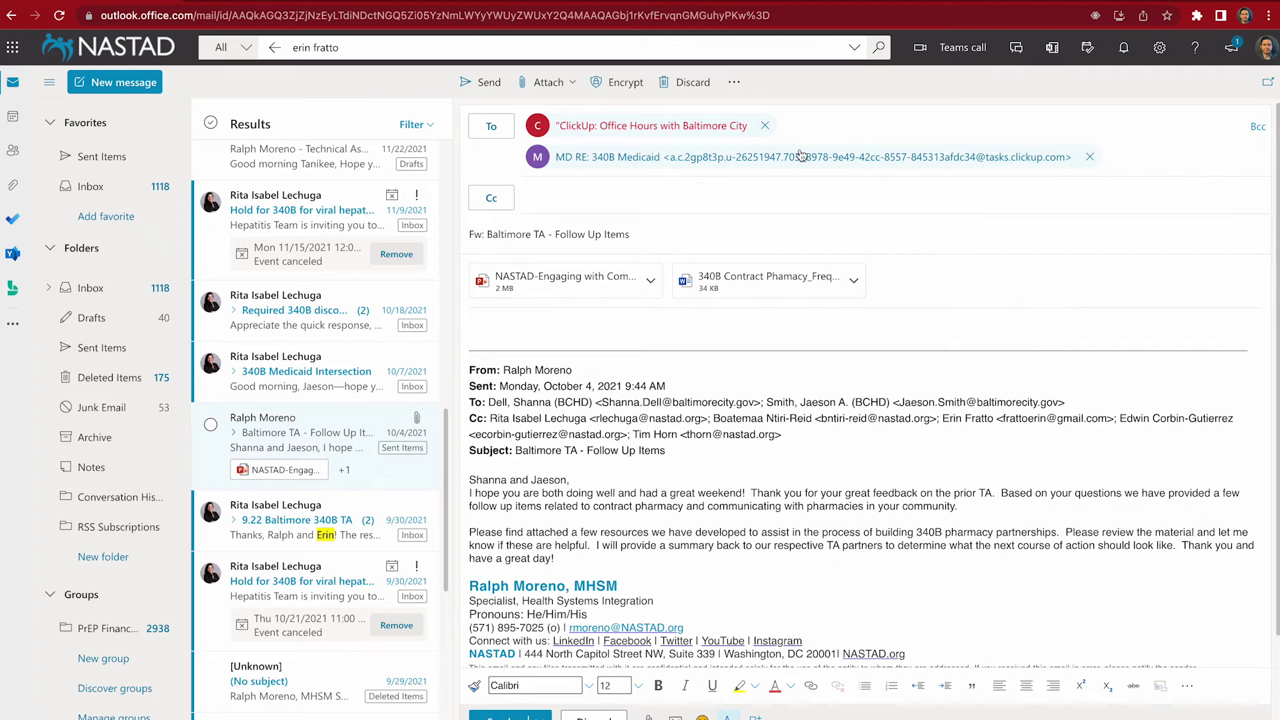
pyautogui.click(765, 125)
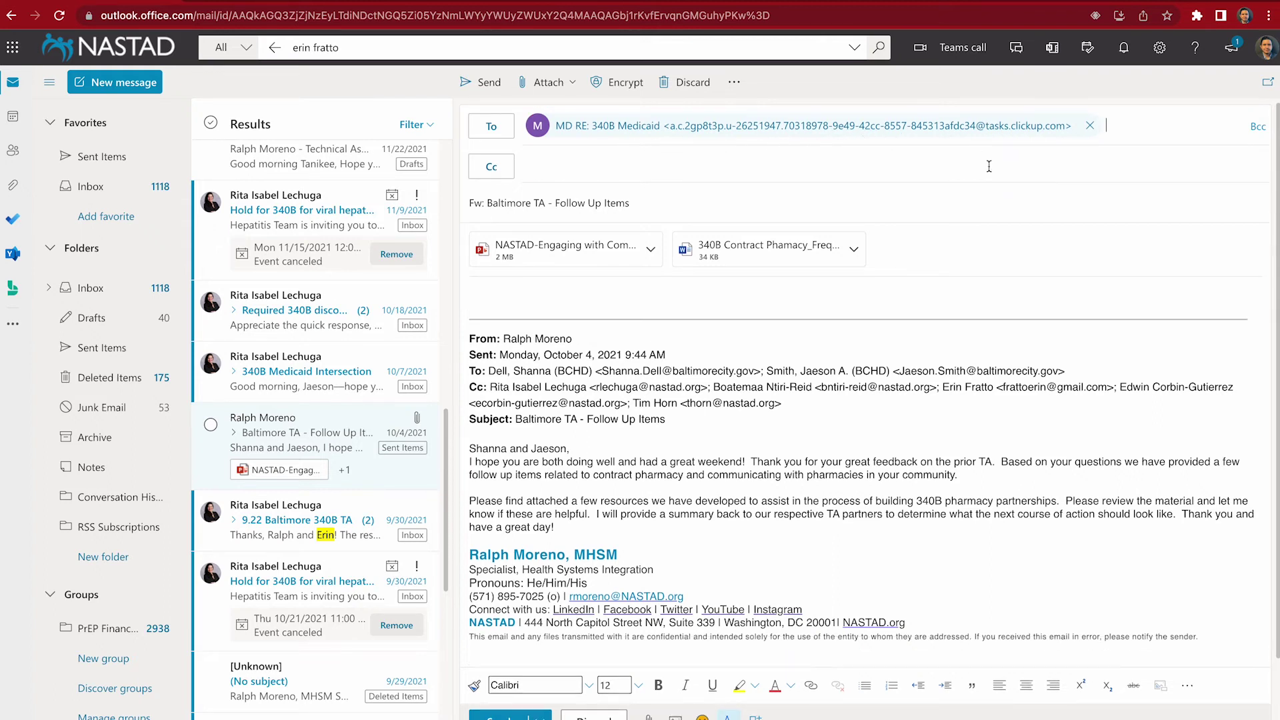
pyautogui.click(478, 83)
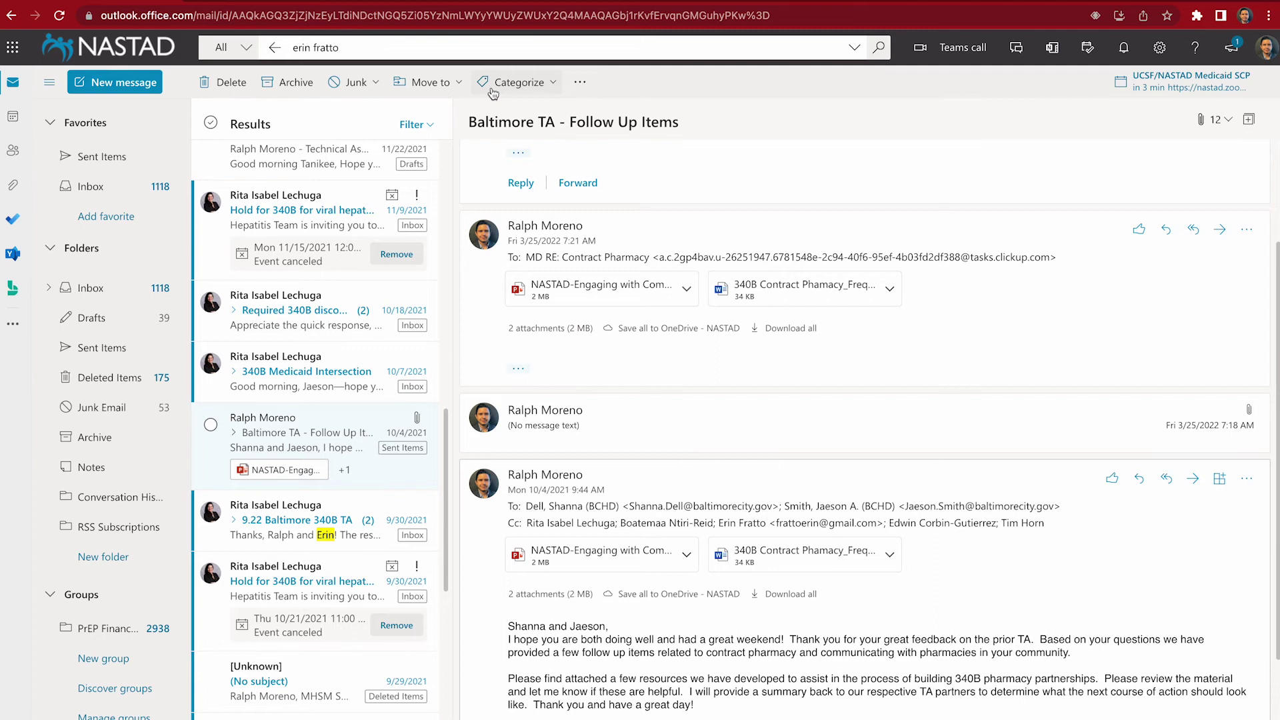
# - Return to the Office Hours task in ClickUp and examine the forwarded email's comment and the task's attachments
pyautogui.click(266, 13)
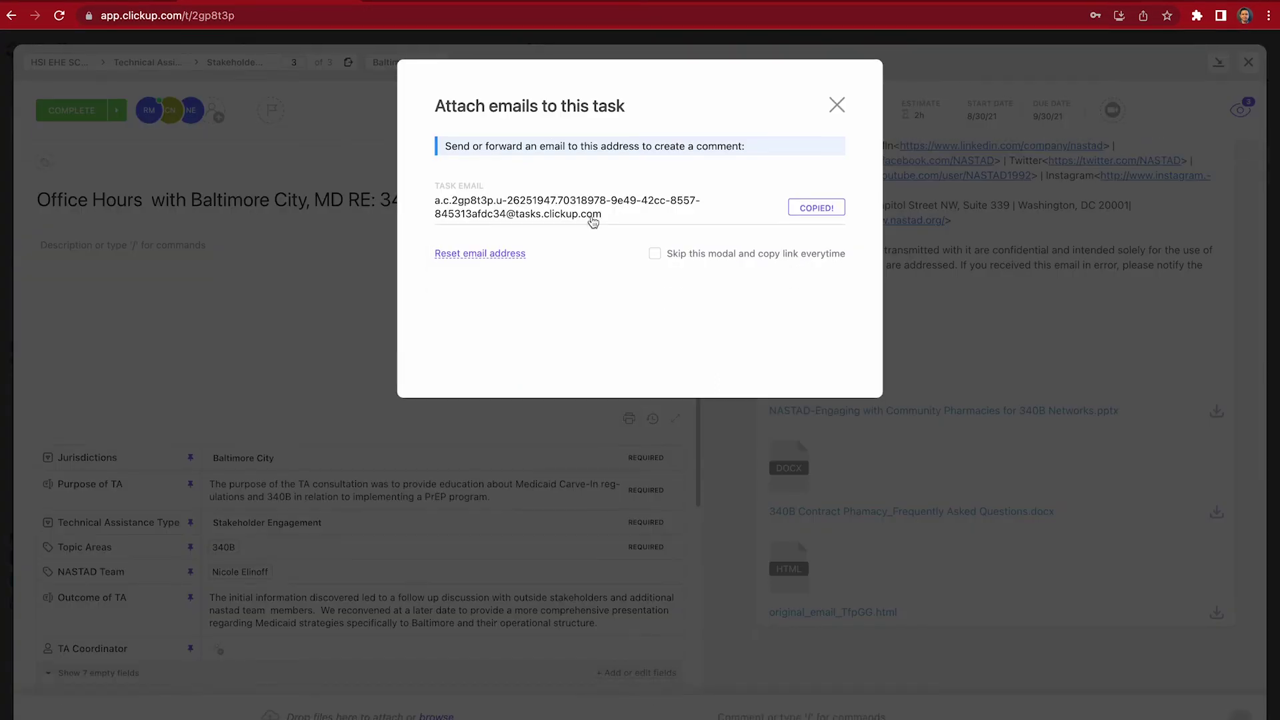
pyautogui.click(838, 109)
pyautogui.scroll(6, 1029, 370)
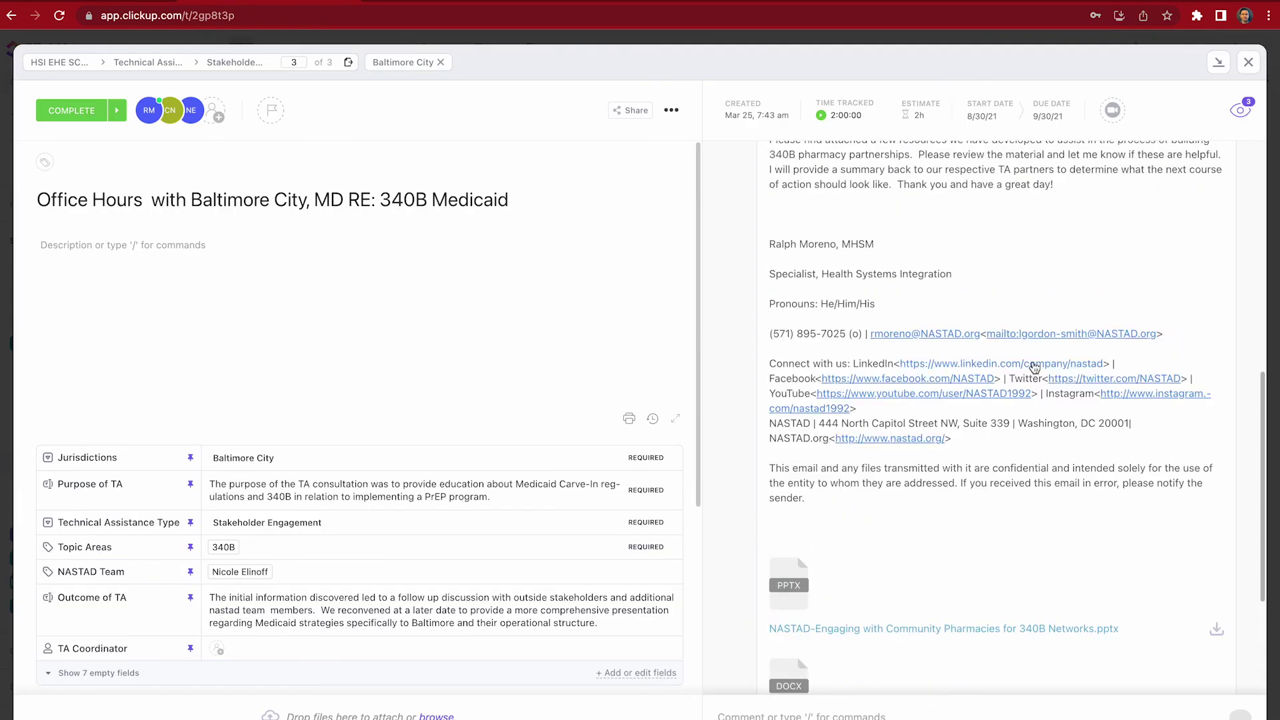
pyautogui.scroll(5, 1033, 367)
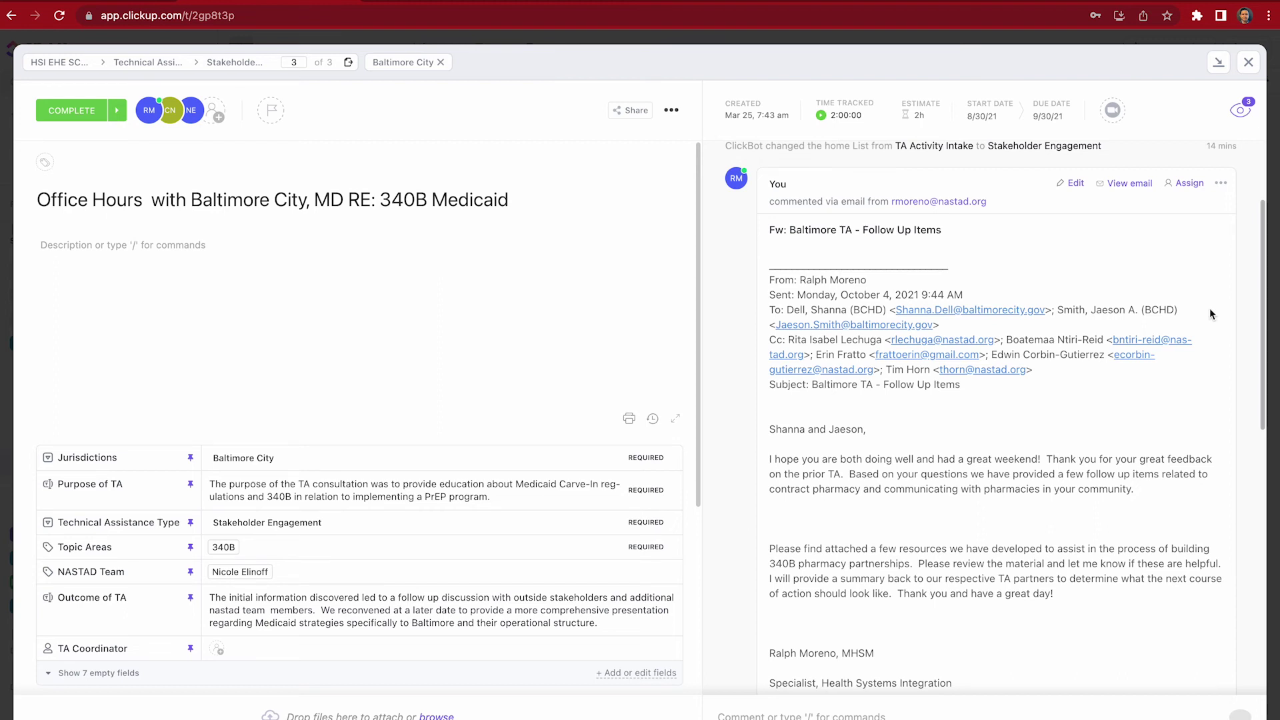
pyautogui.scroll(-2, 597, 350)
pyautogui.scroll(-2, 600, 345)
pyautogui.scroll(-3, 865, 345)
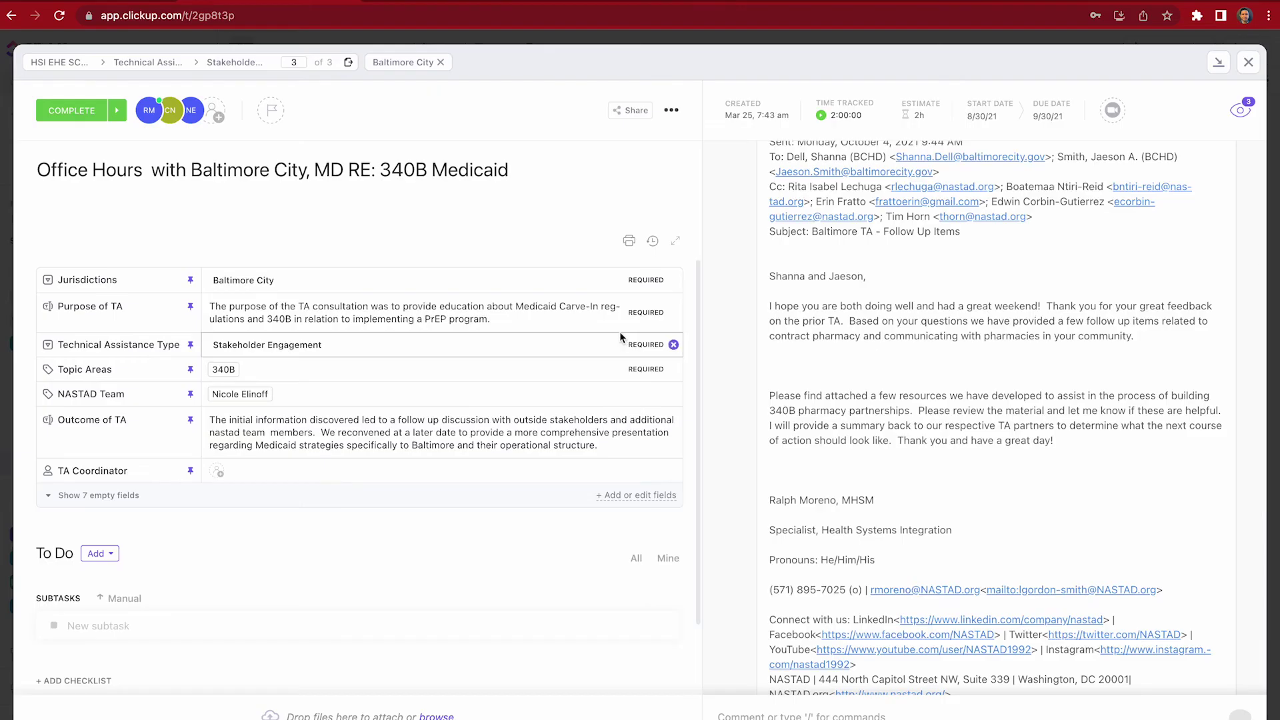
pyautogui.scroll(-3, 556, 331)
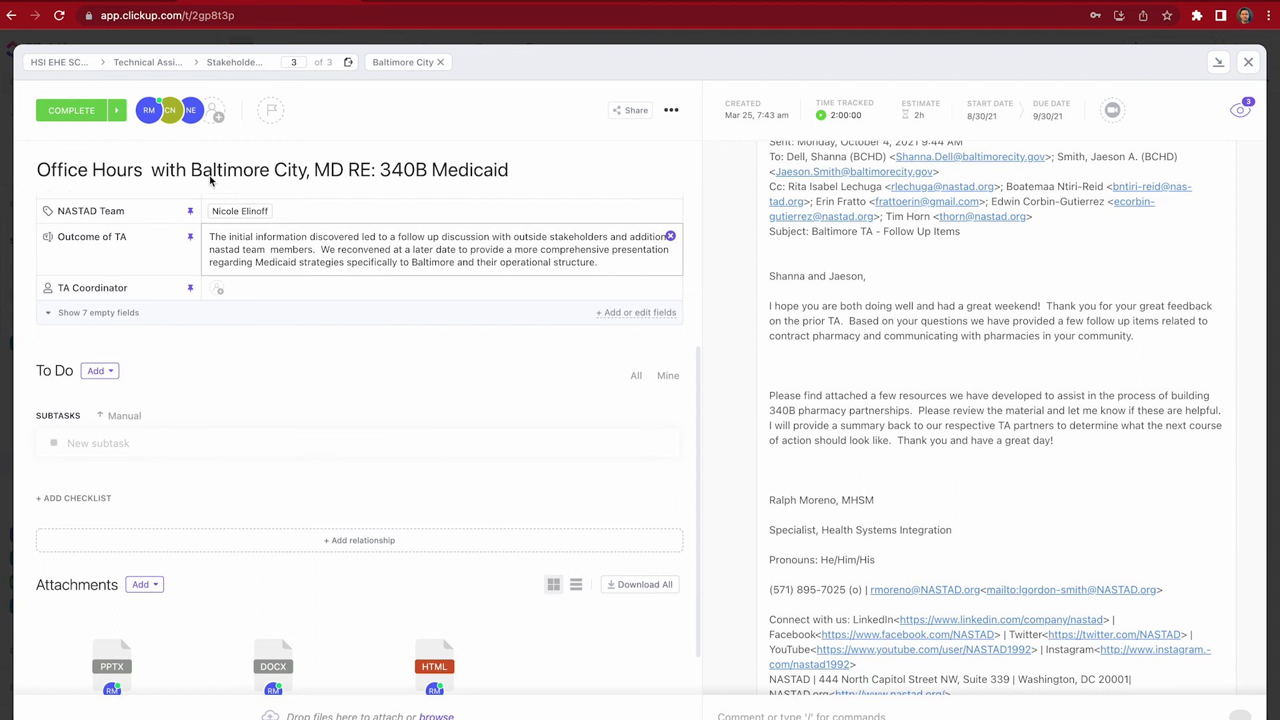
# - Add a subtask named "Add historical information to the Task Item" to the Office Hours task
pyautogui.scroll(-1, 142, 471)
pyautogui.click(160, 435)
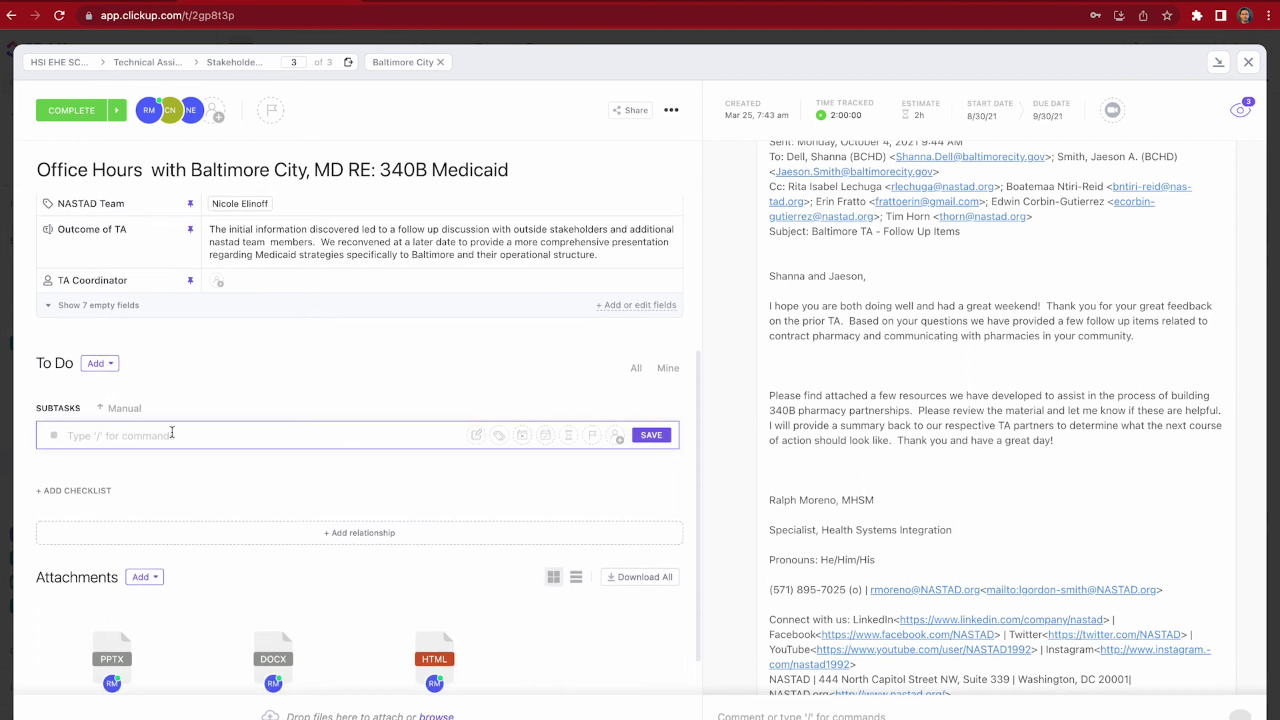
pyautogui.write('Add historical ')
pyautogui.write('hin')
pyautogui.write('ormation')
pyautogui.write(' to the ')
pyautogui.write('Task Item')
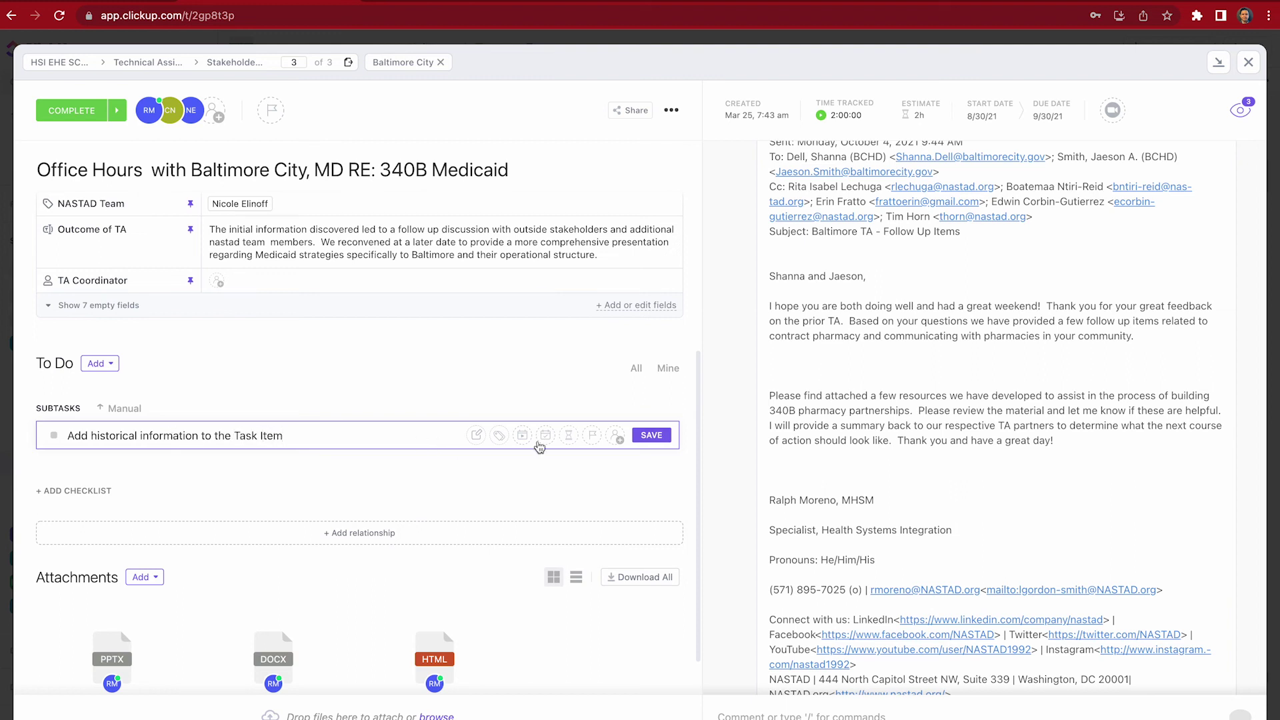
pyautogui.click(651, 435)
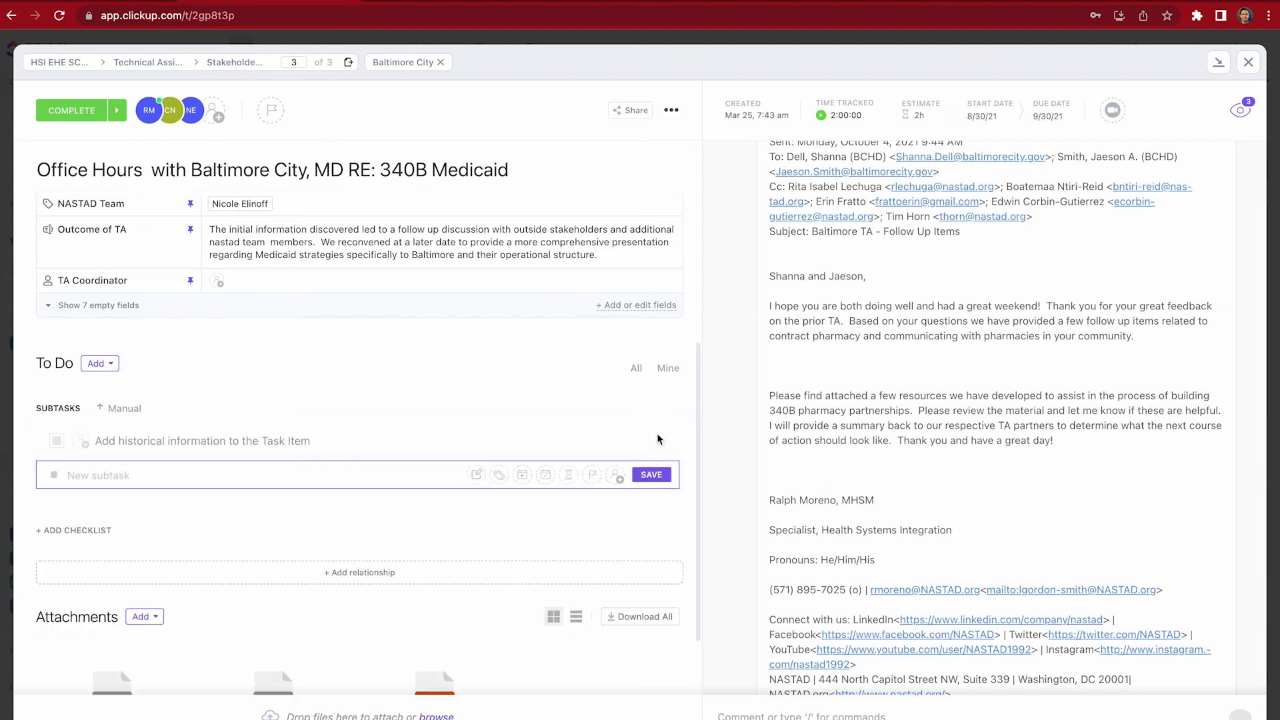
# - Open the "Add historical information to the Task Item" subtask and assign it to yourself and the parent task's NASTAD Team colleague
pyautogui.click(250, 441)
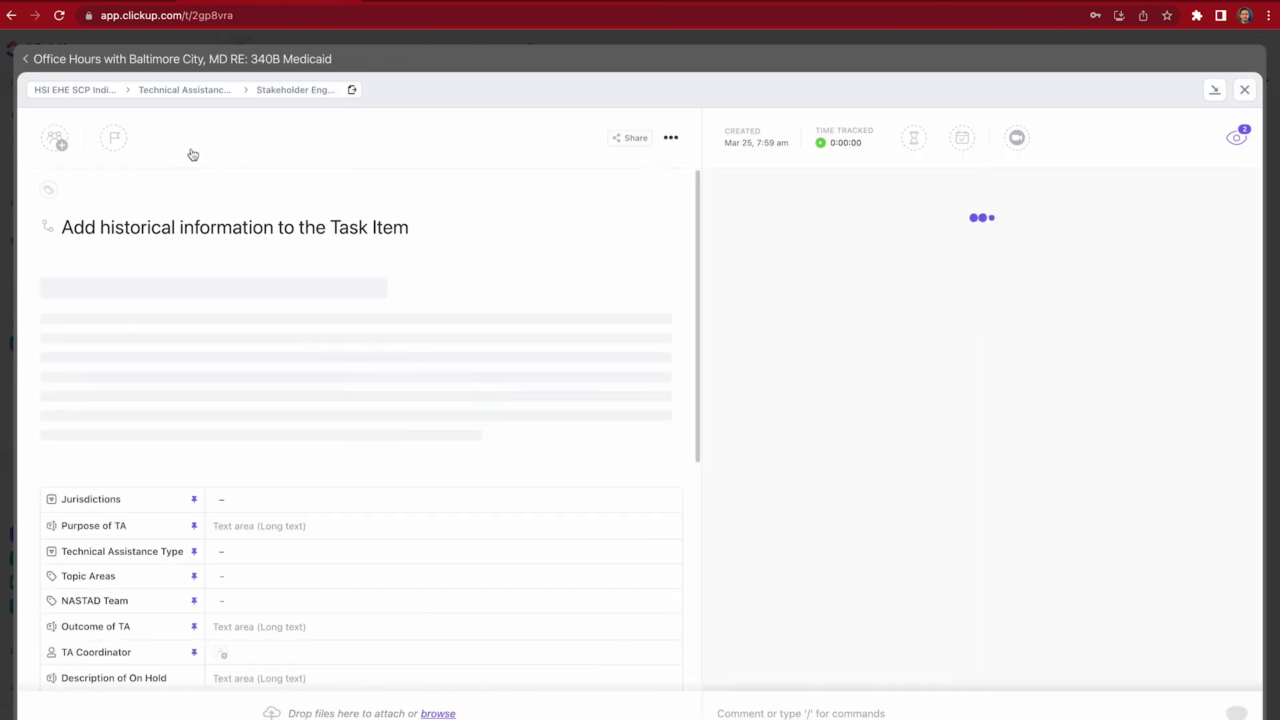
pyautogui.click(203, 140)
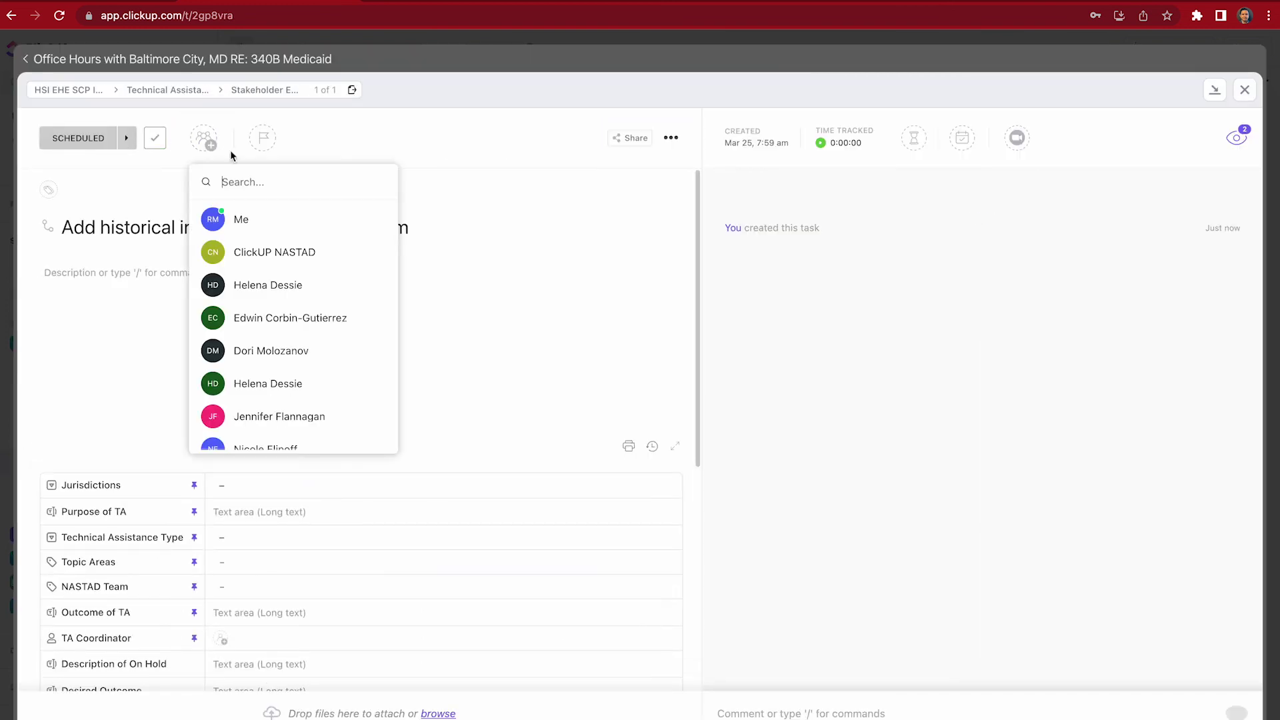
pyautogui.click(251, 226)
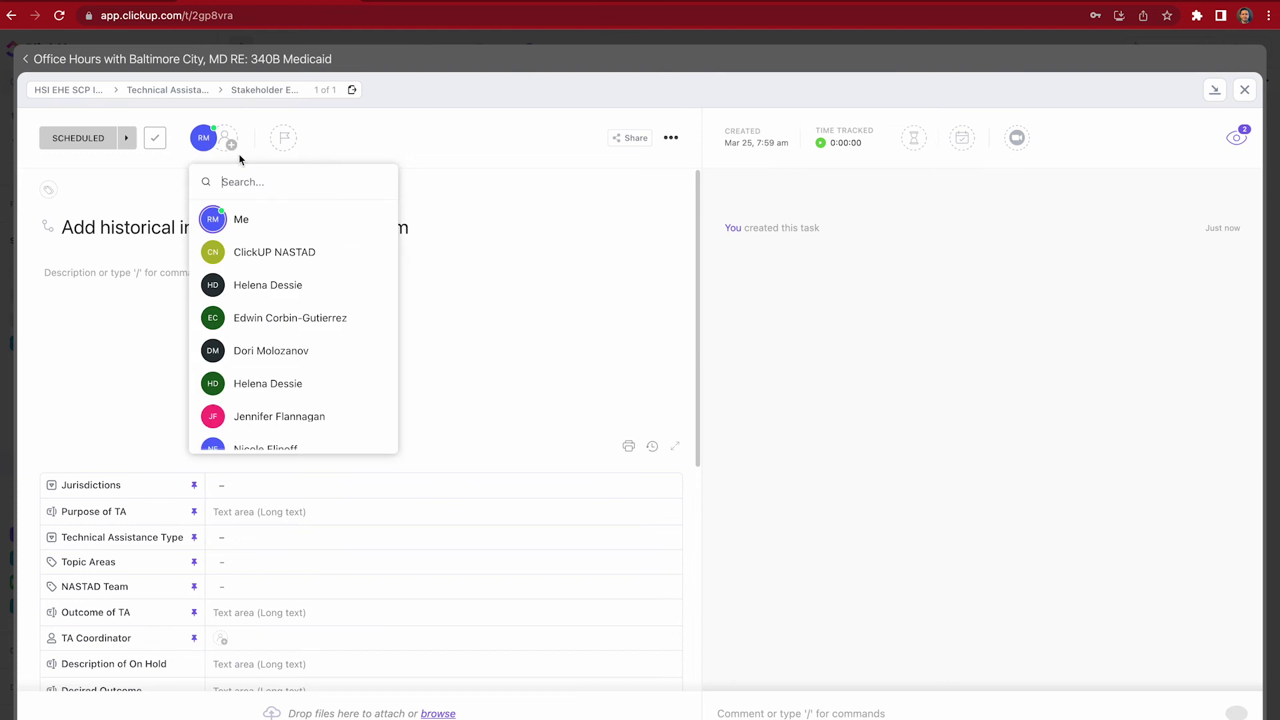
pyautogui.scroll(-1, 357, 394)
pyautogui.click(307, 402)
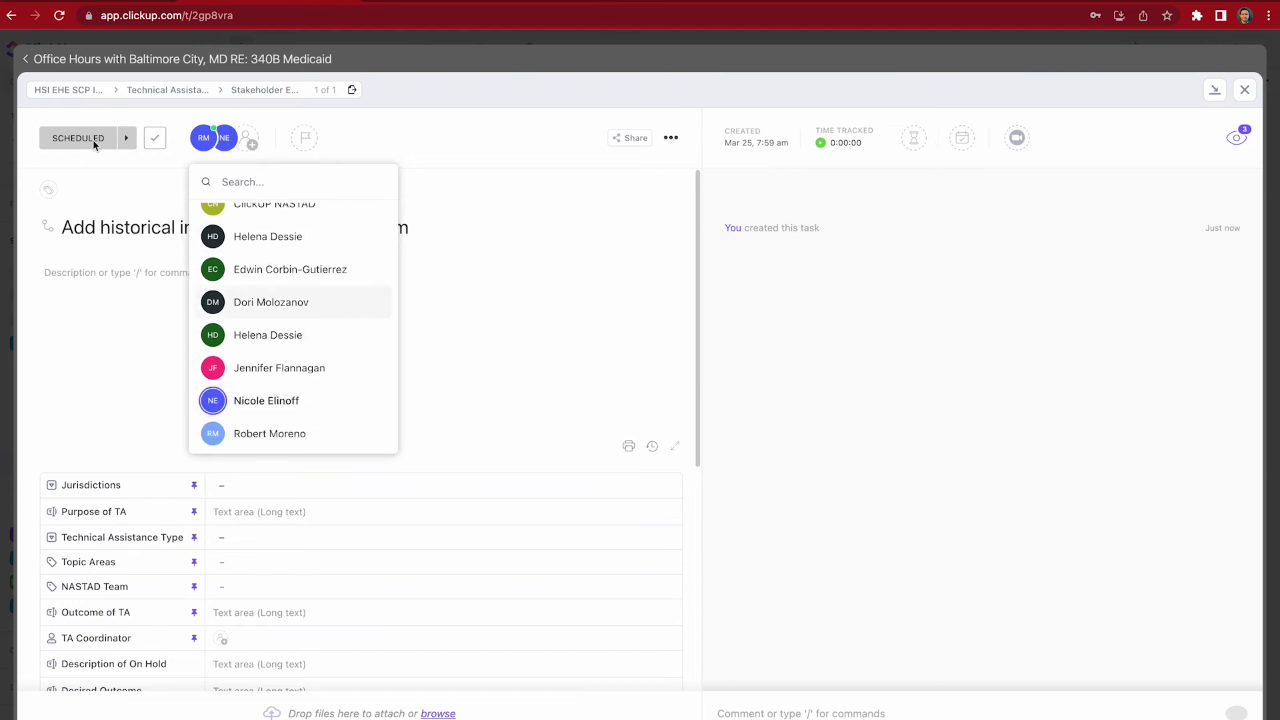
# - Set the "Add historical information to the Task Item" subtask's status to Ongoing and close its task window
pyautogui.click(90, 170)
pyautogui.click(93, 142)
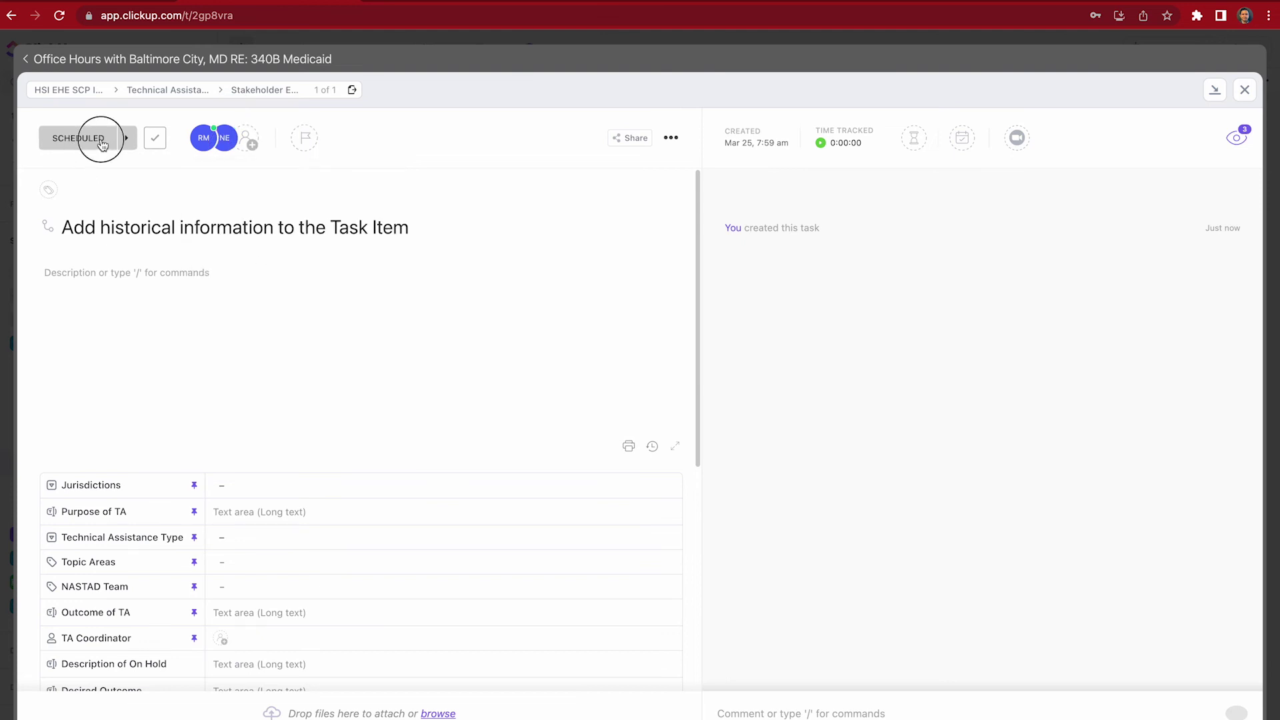
pyautogui.click(114, 252)
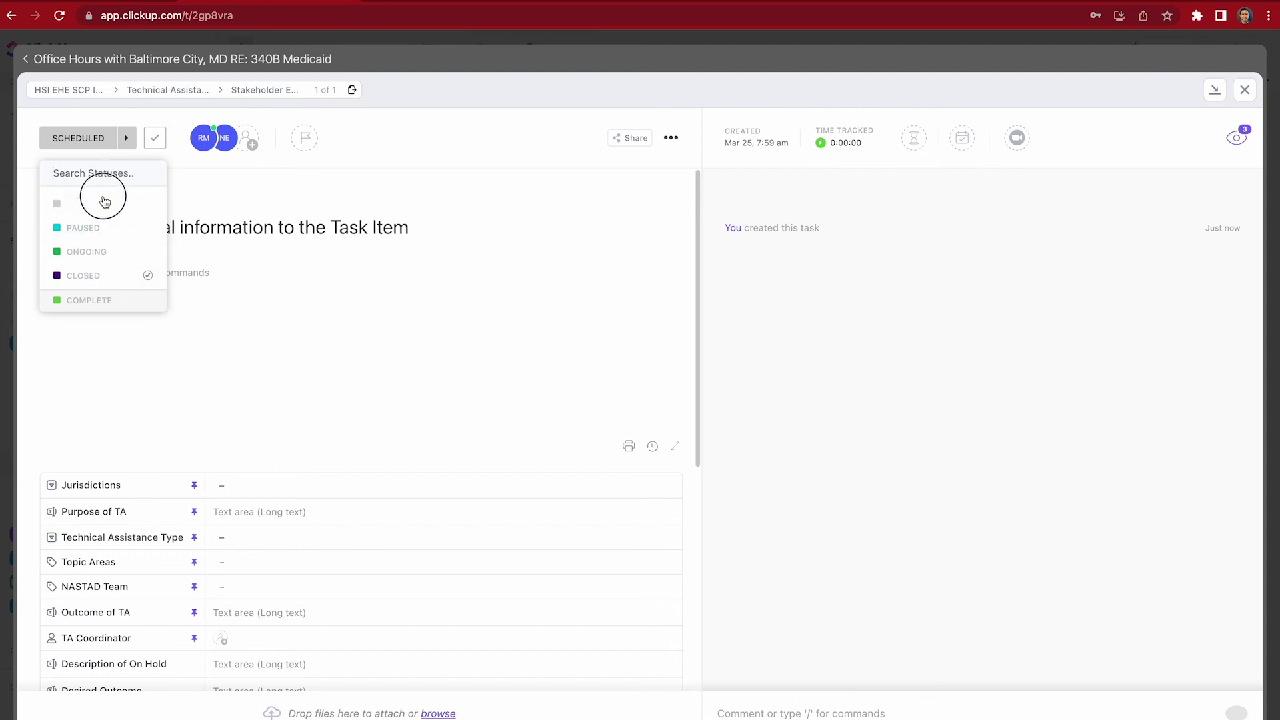
pyautogui.click(103, 253)
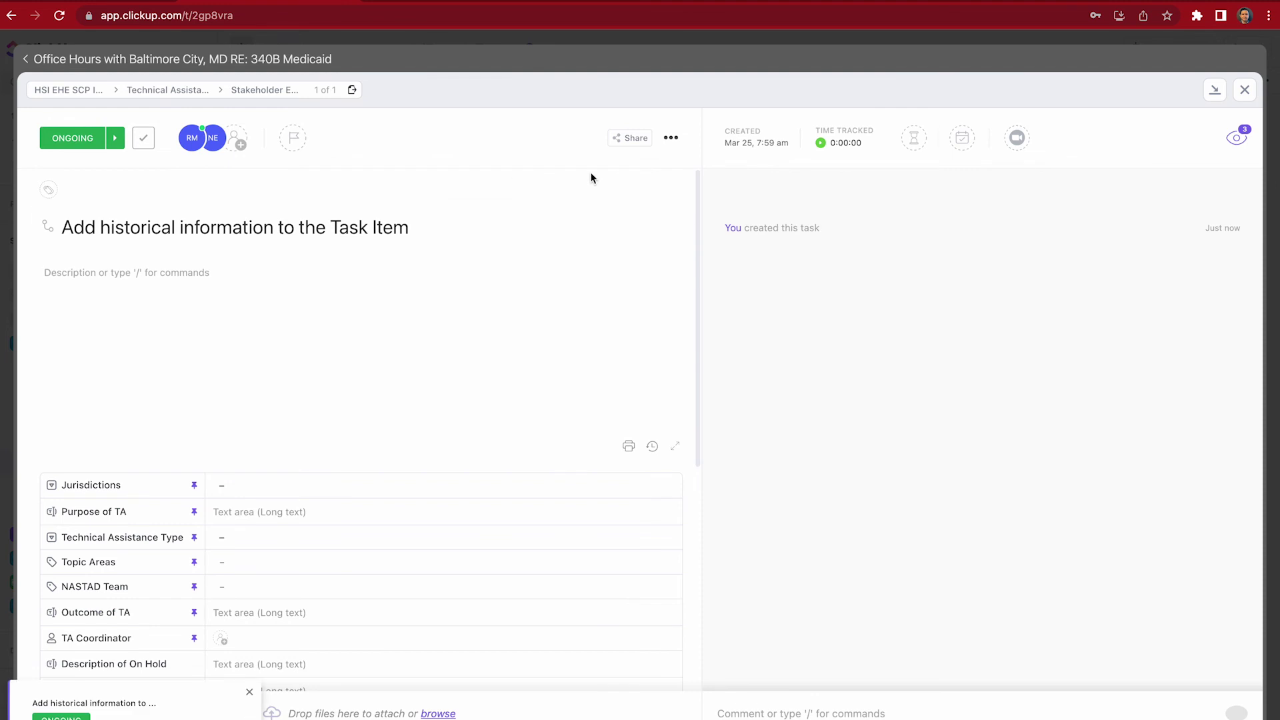
pyautogui.click(1244, 89)
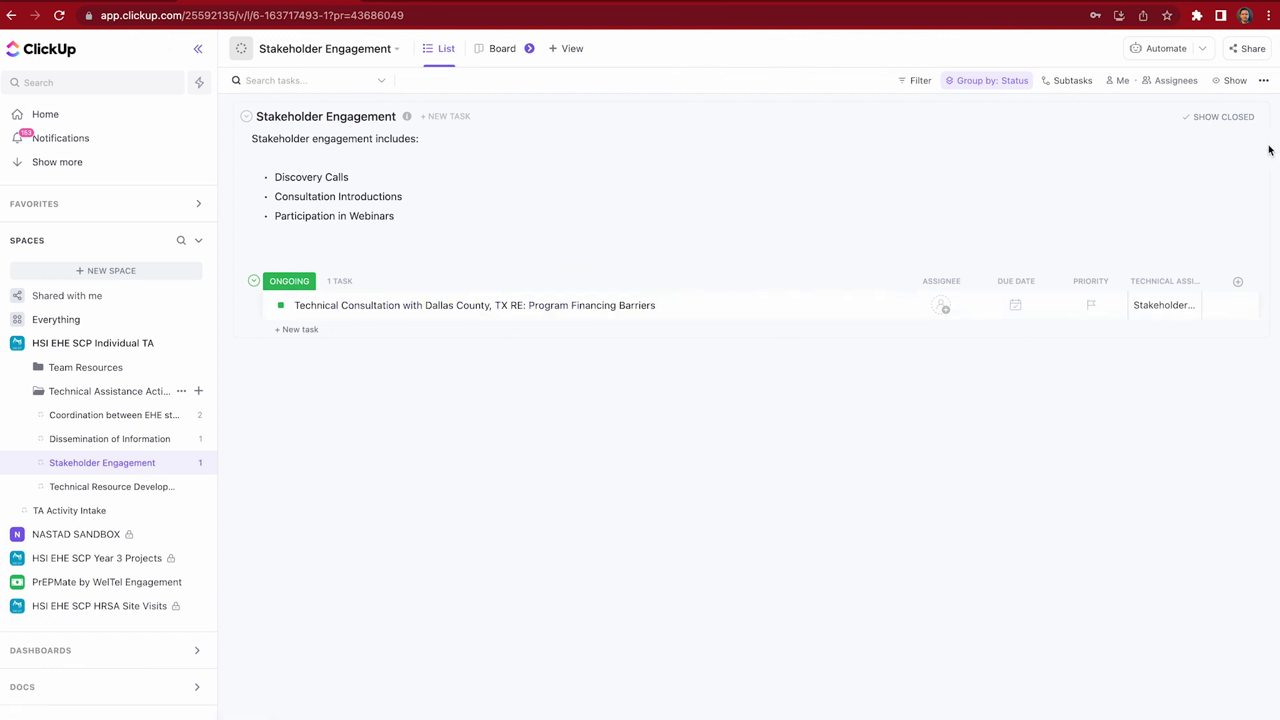
# - Show closed tasks in the Stakeholder Engagement list and reopen the Baltimore City Office Hours task to review its fields, subtask and attachments
pyautogui.click(1219, 119)
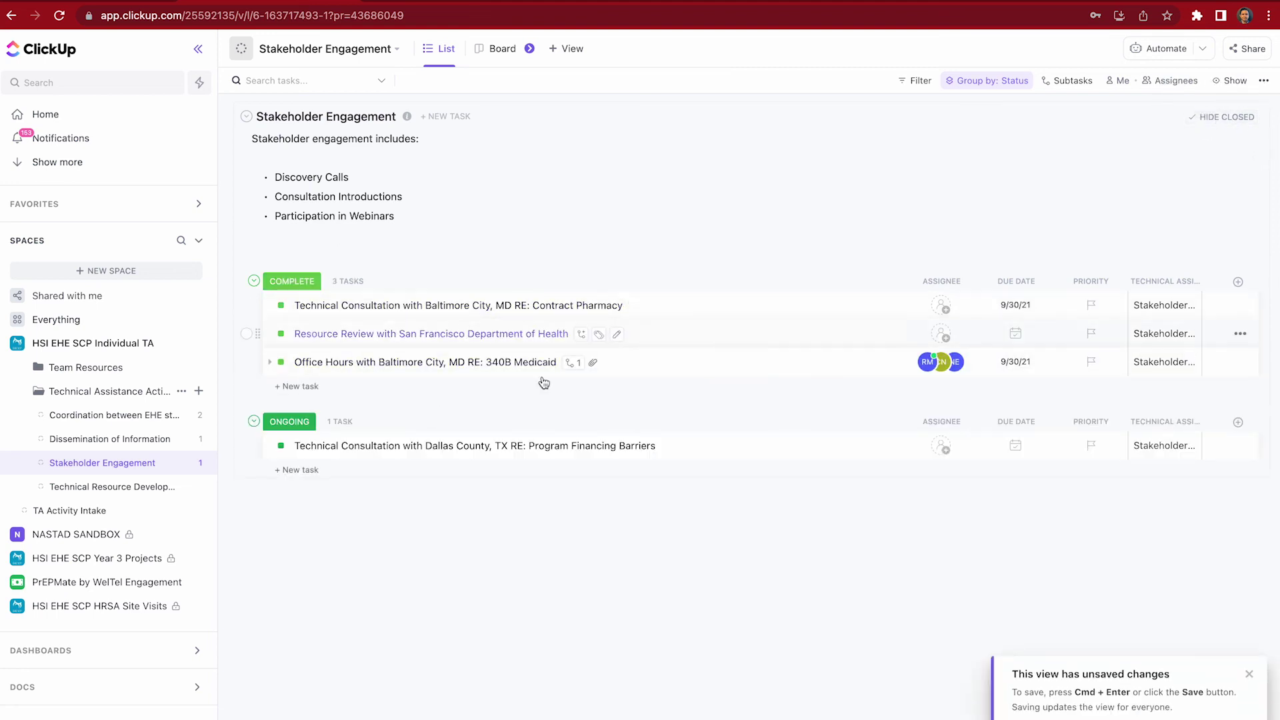
pyautogui.click(428, 363)
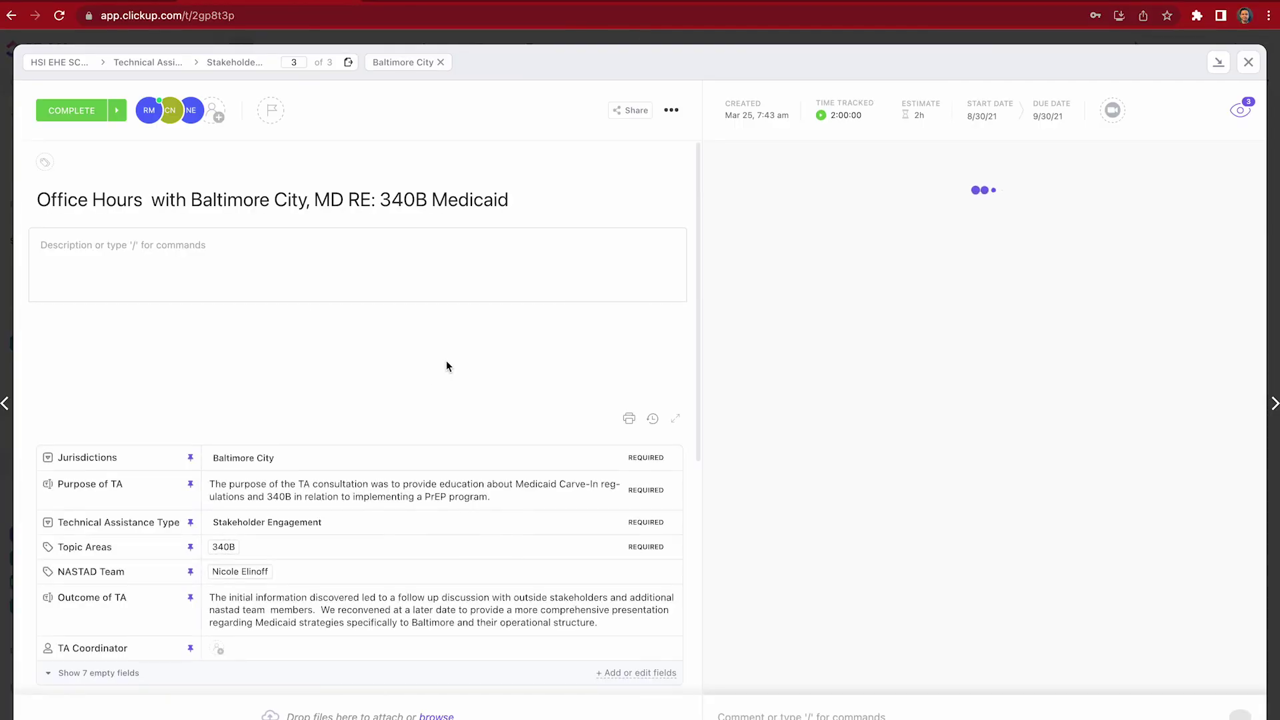
pyautogui.scroll(-1, 449, 361)
pyautogui.scroll(-7, 449, 361)
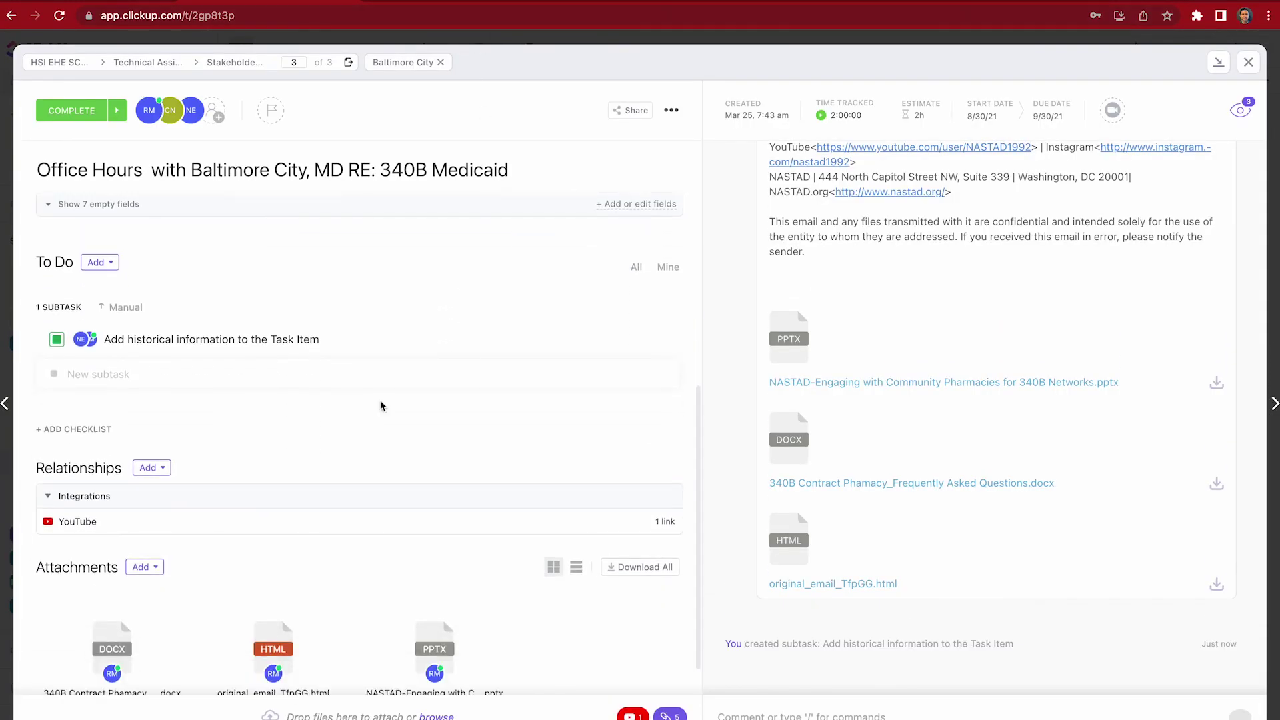
pyautogui.scroll(-1, 407, 432)
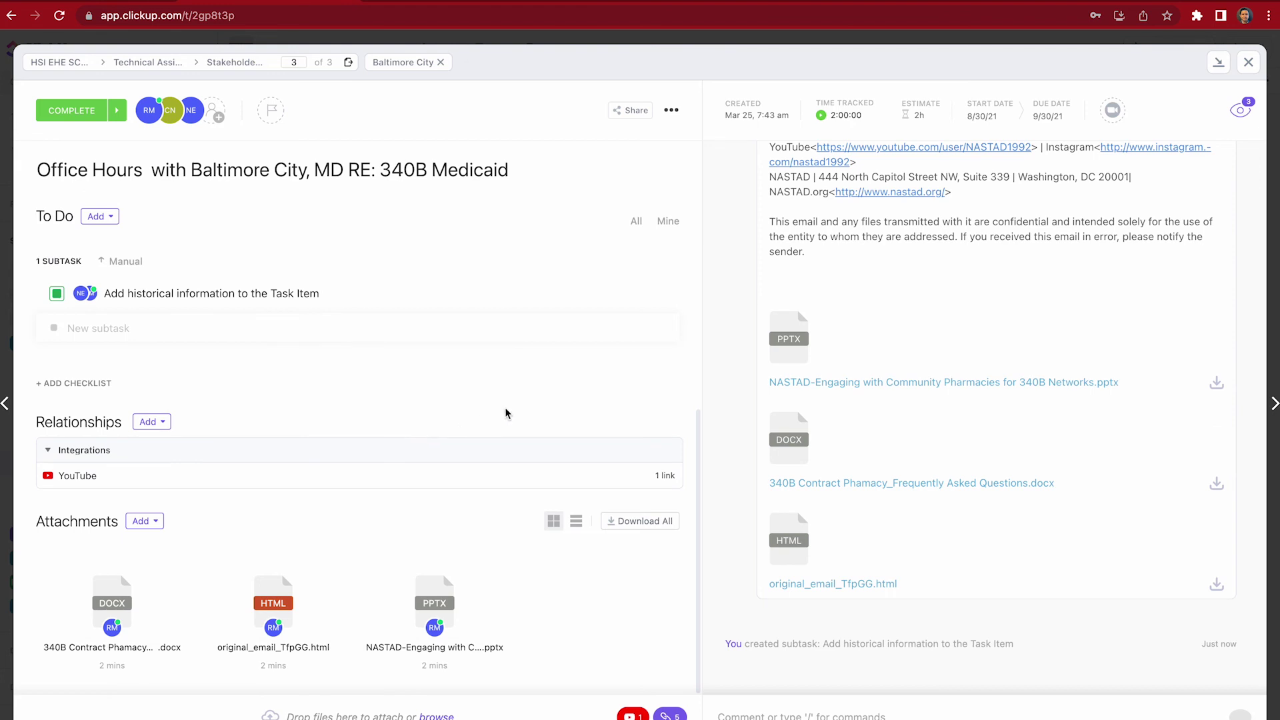
pyautogui.scroll(6, 508, 414)
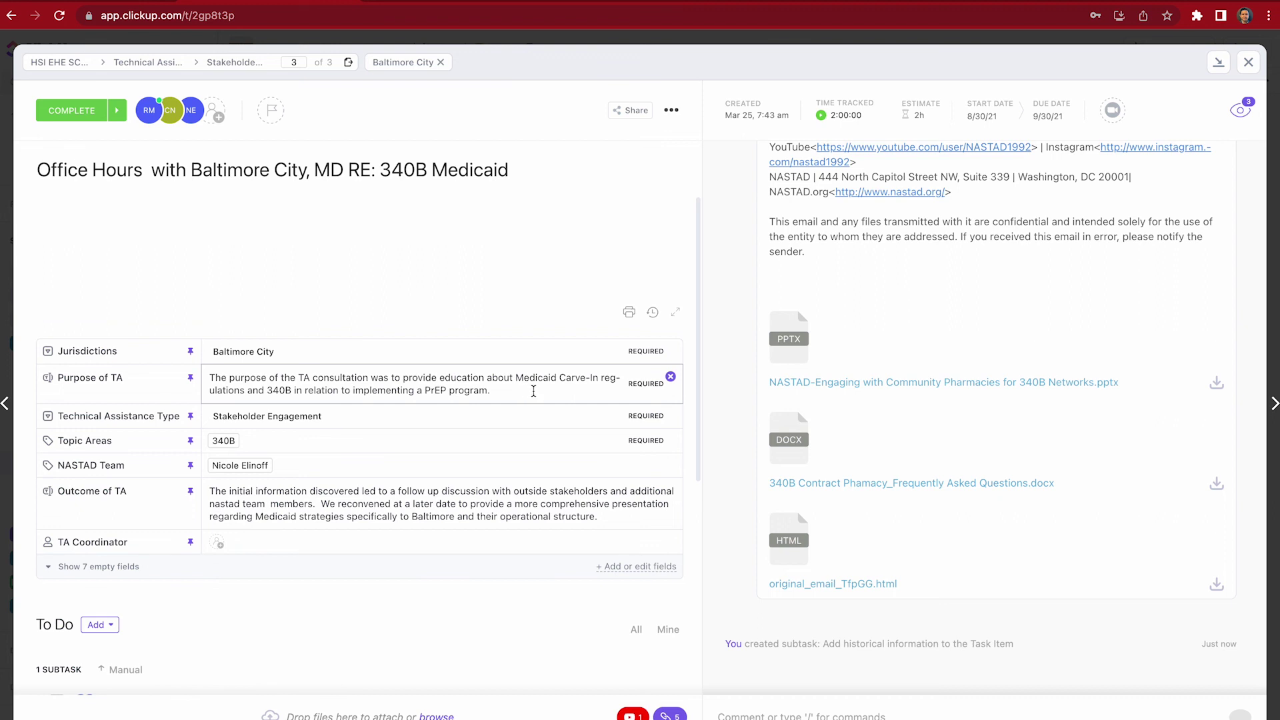
pyautogui.scroll(-1, 534, 391)
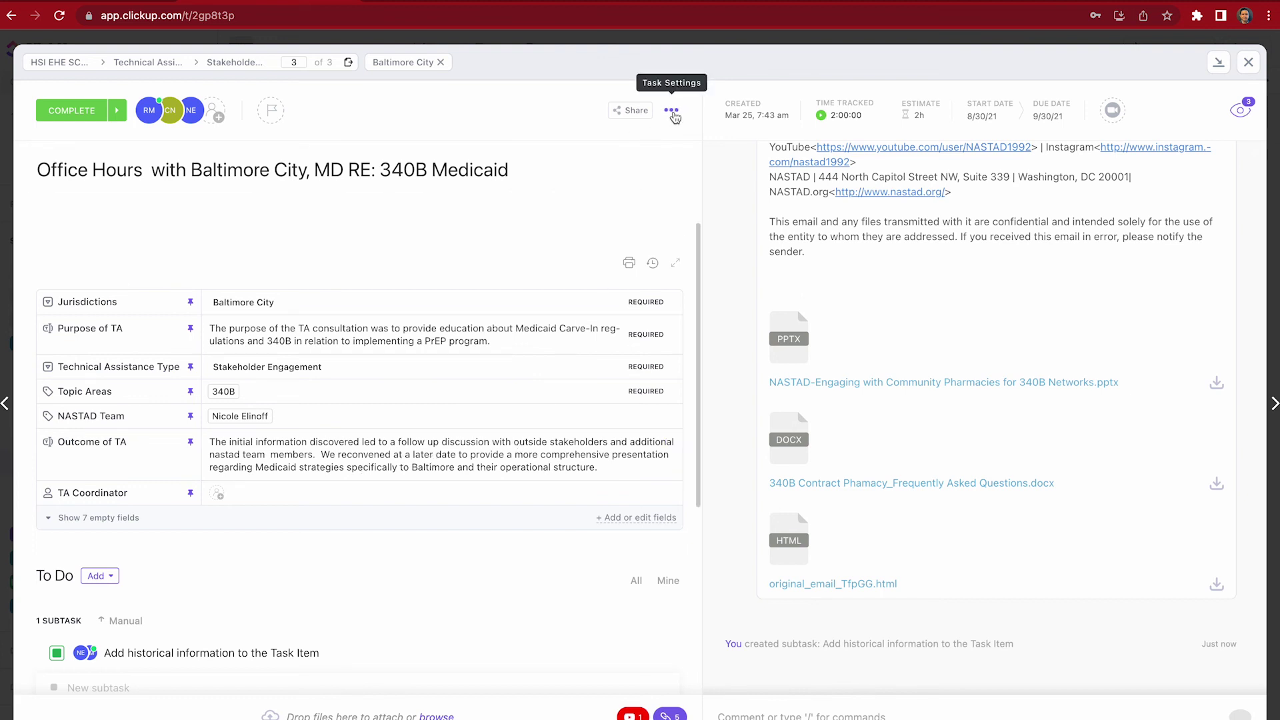
# - Link "Technical Consultation with Baltimore City, MD RE: Contract Pharmacy" to the Office Hours task as a related task and check its Relationships section
pyautogui.click(673, 112)
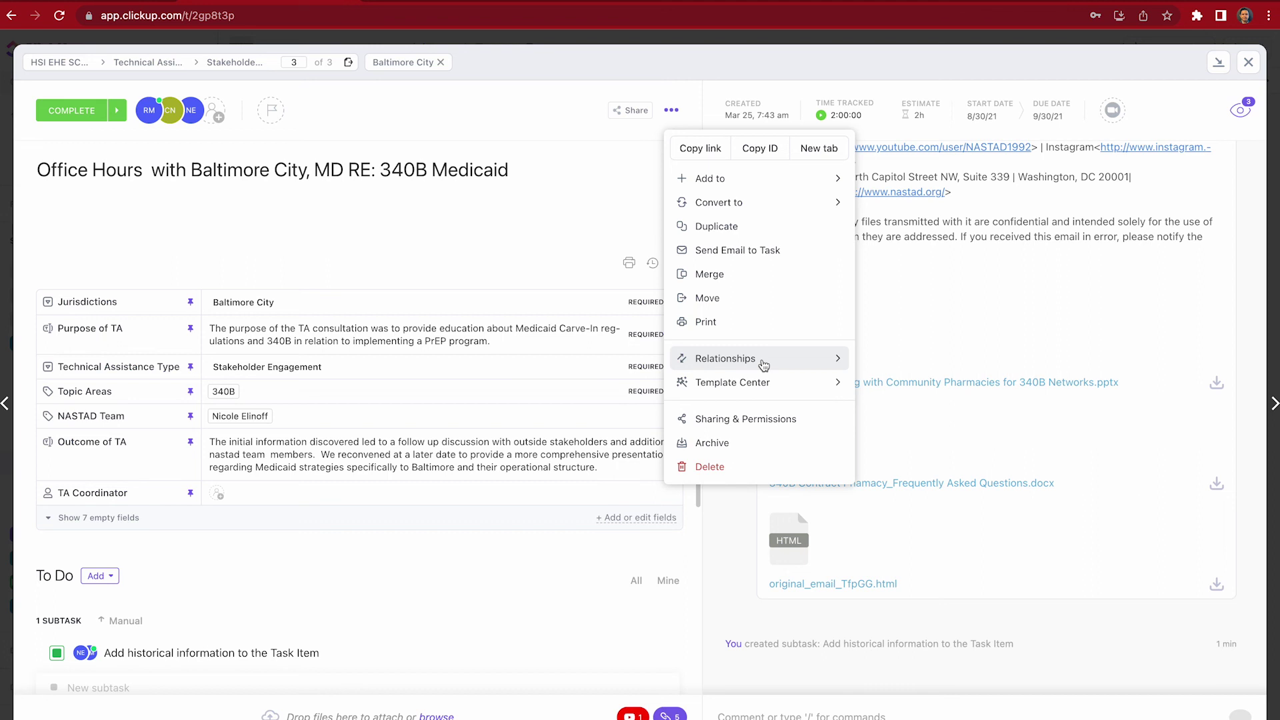
pyautogui.moveTo(763, 365)
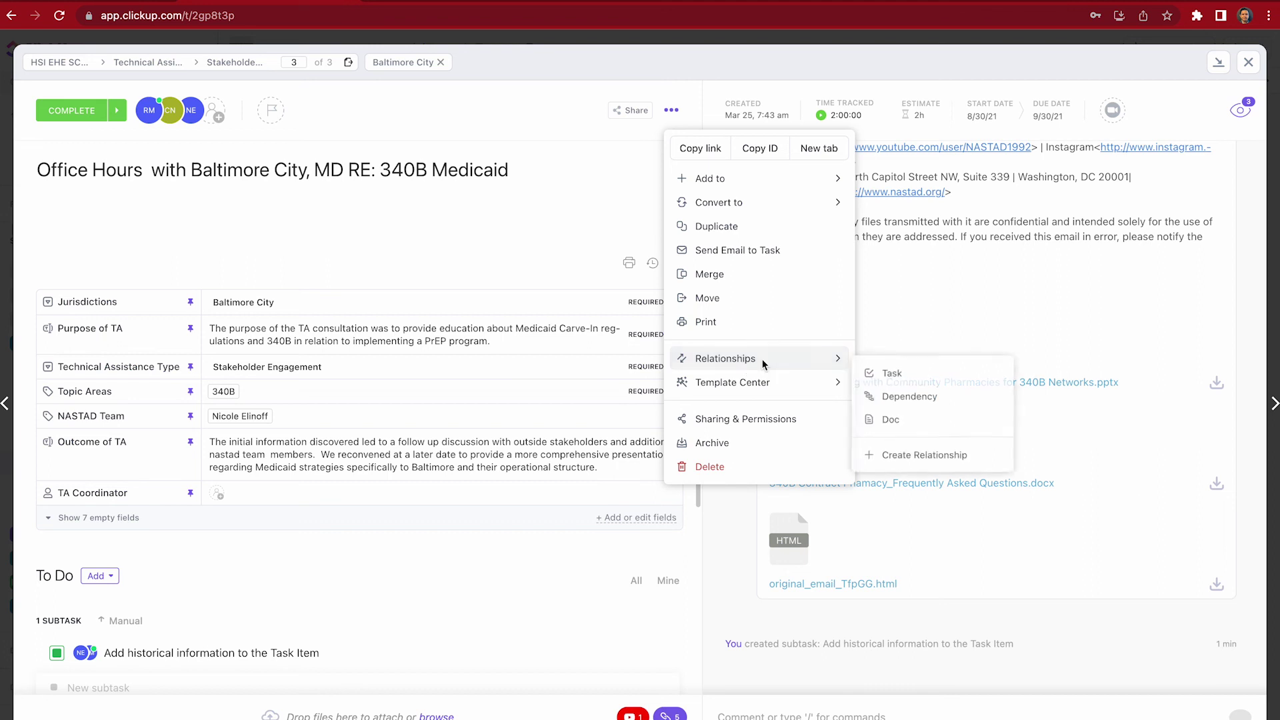
pyautogui.click(895, 379)
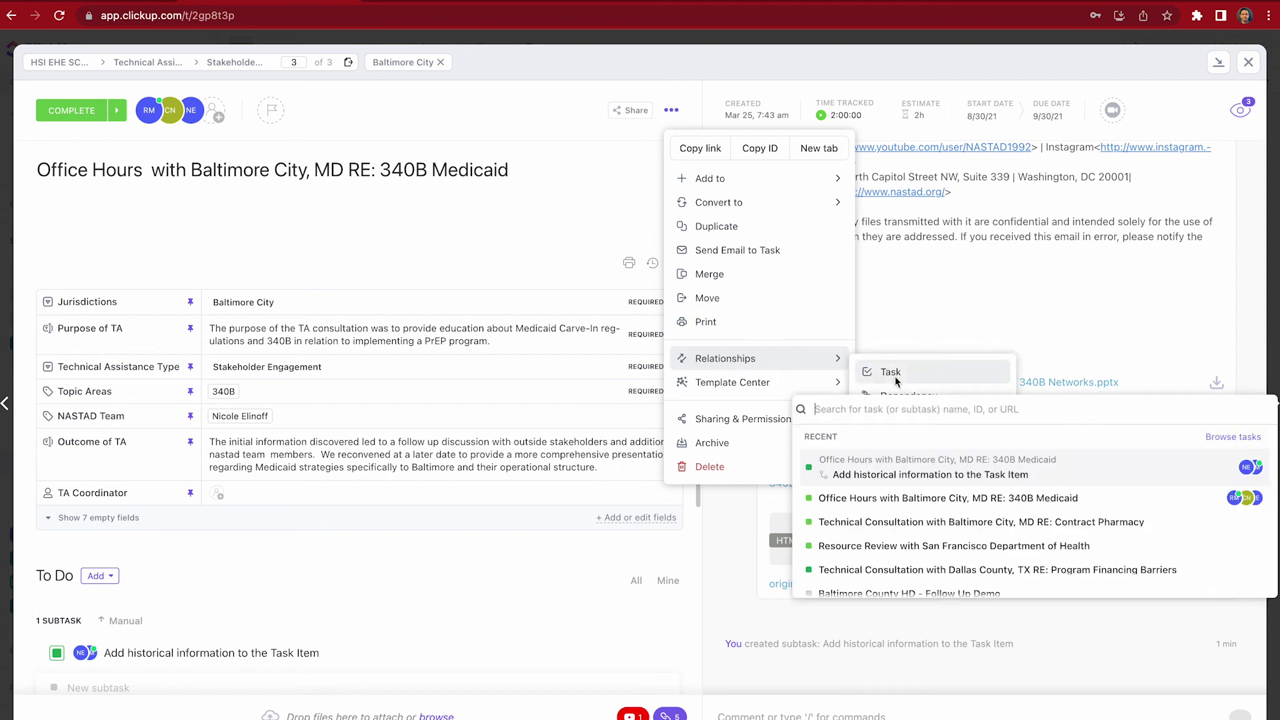
pyautogui.write('Technical')
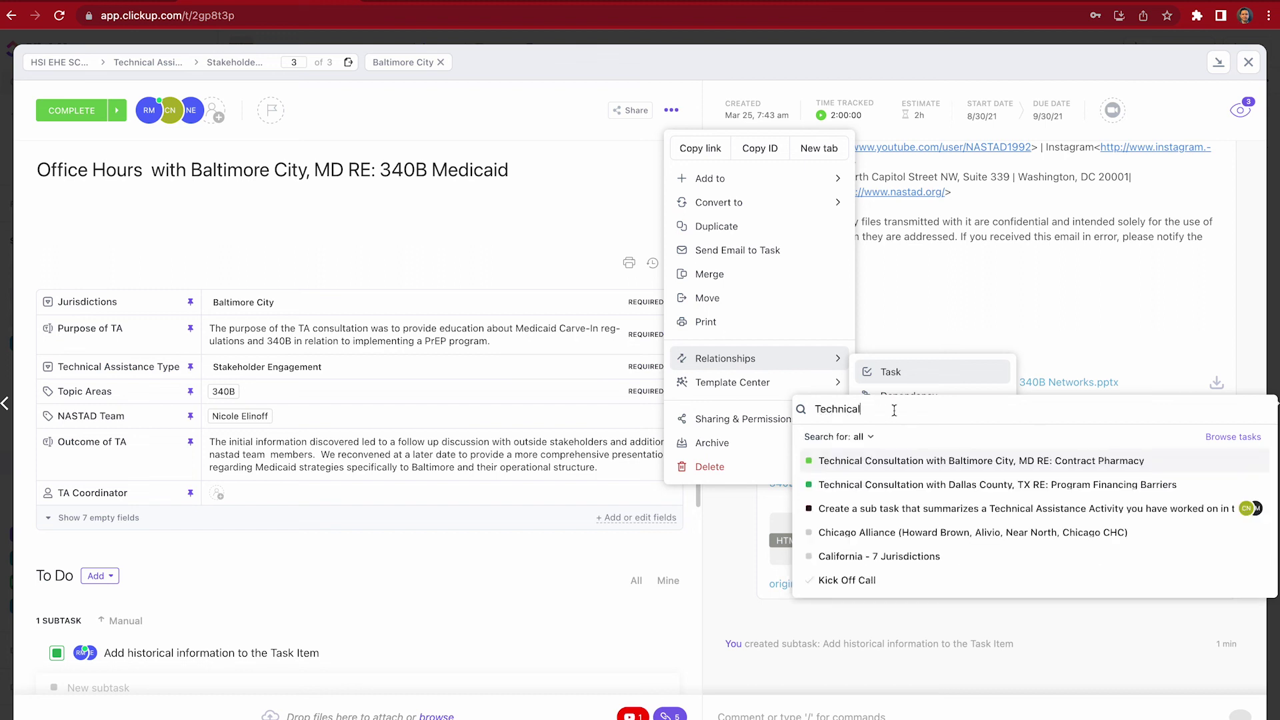
pyautogui.click(1026, 463)
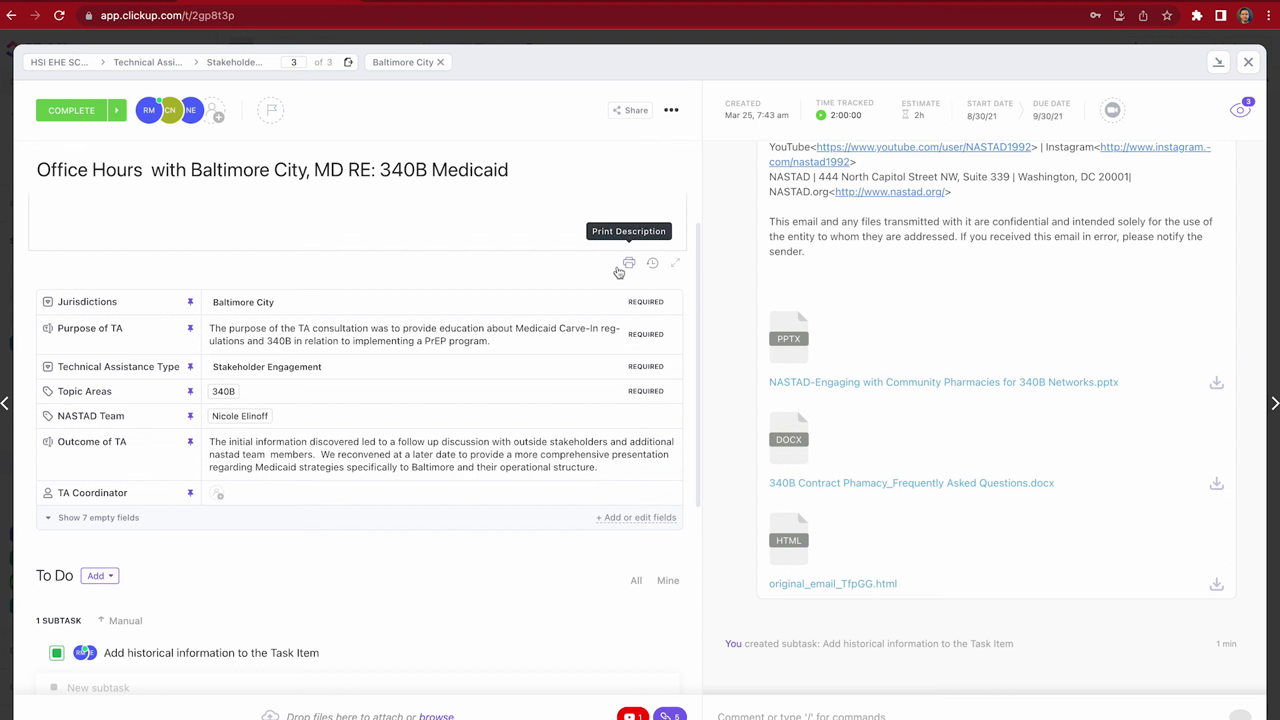
pyautogui.scroll(-5, 620, 272)
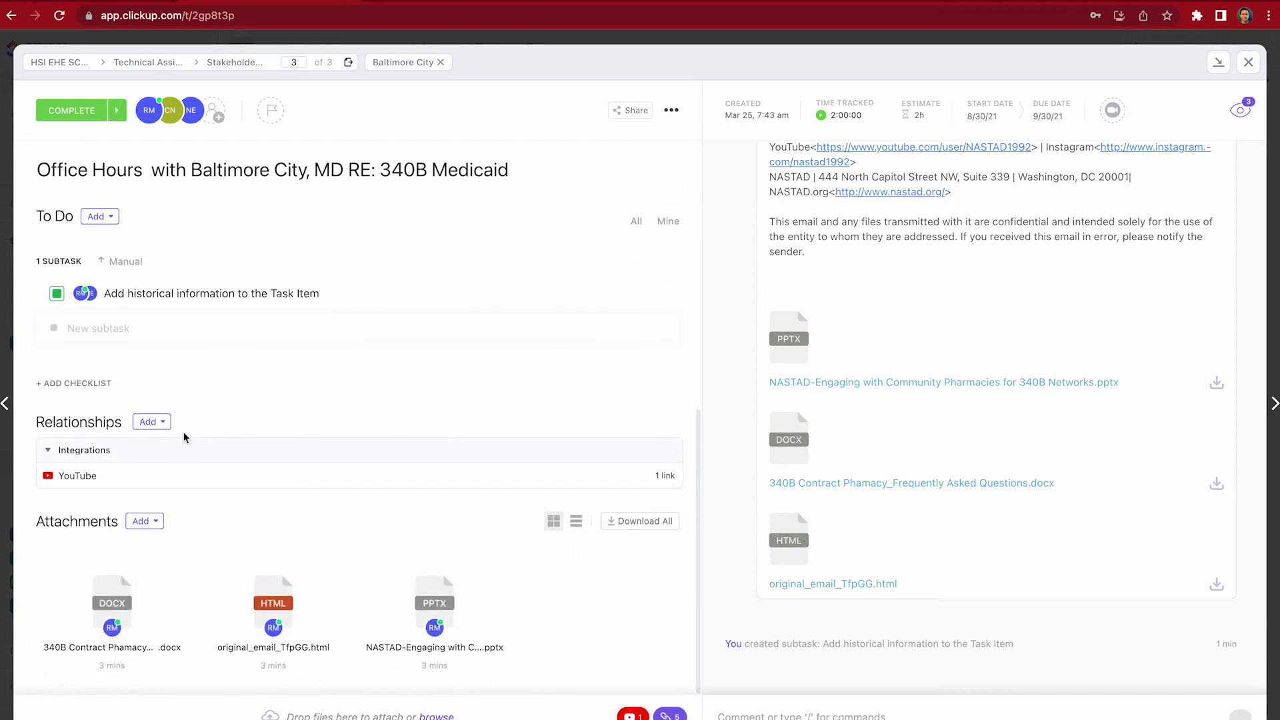
pyautogui.click(47, 450)
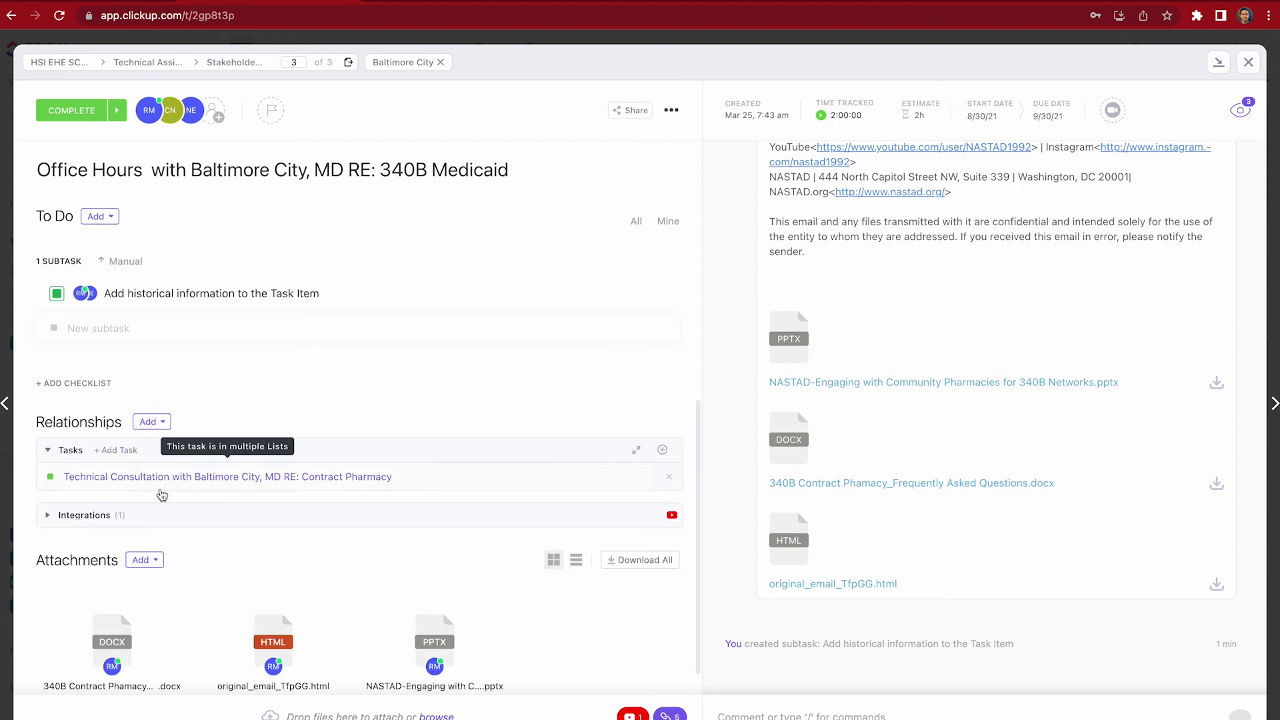
pyautogui.scroll(10, 566, 493)
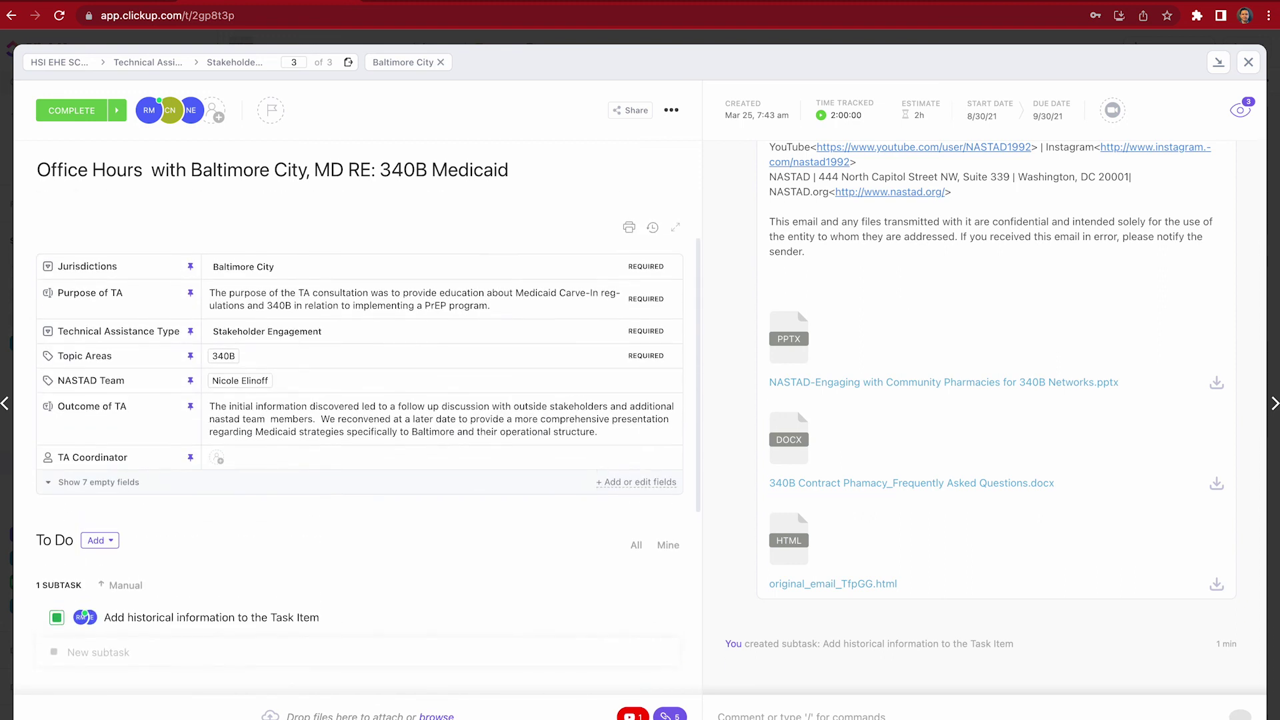